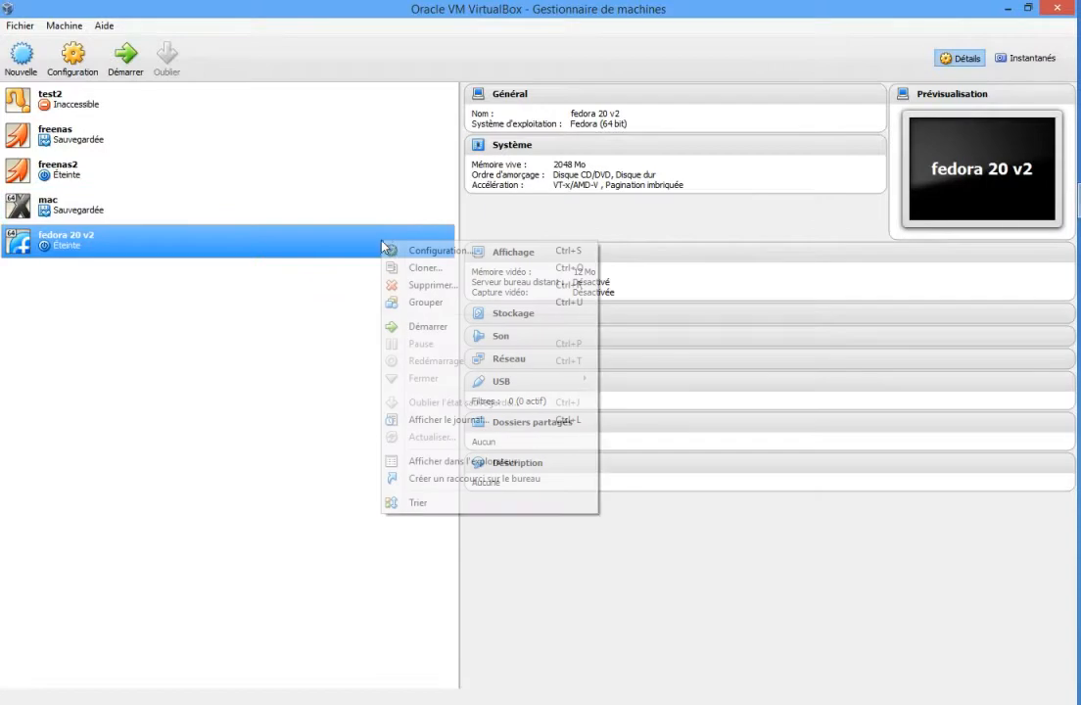
In the fedora 20 v2 machine's storage settings, load Fedora-Live-Desktop-x86_64-20-1.iso into the IDE CD/DVD drive and save the configuration.
click(398, 251)
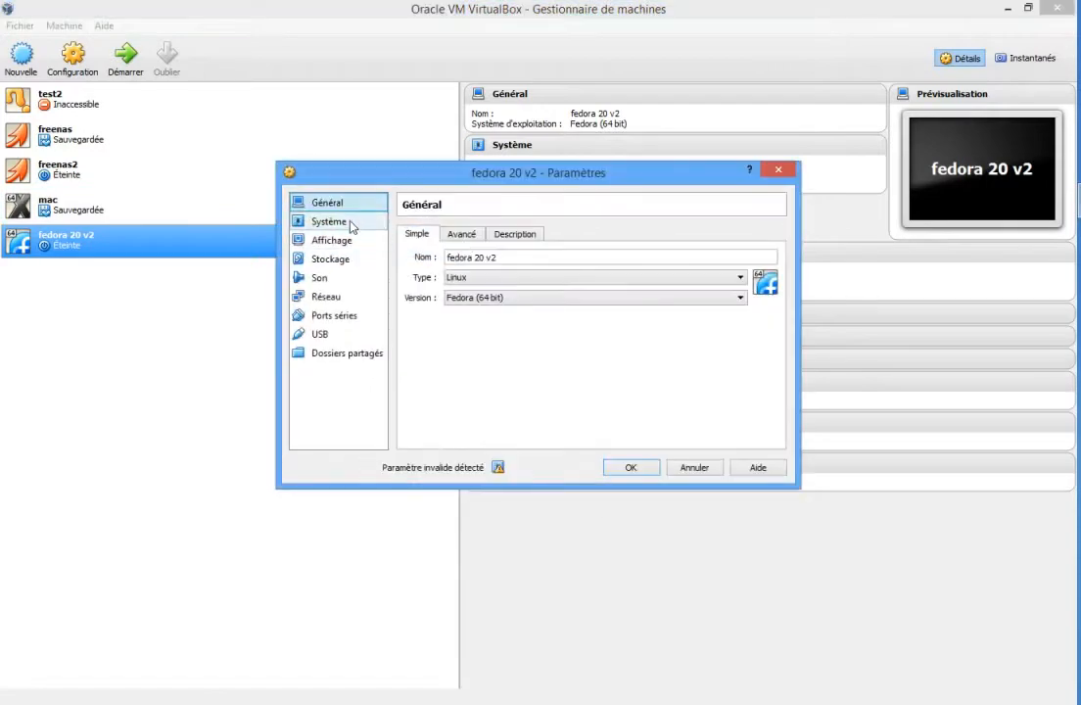
click(328, 222)
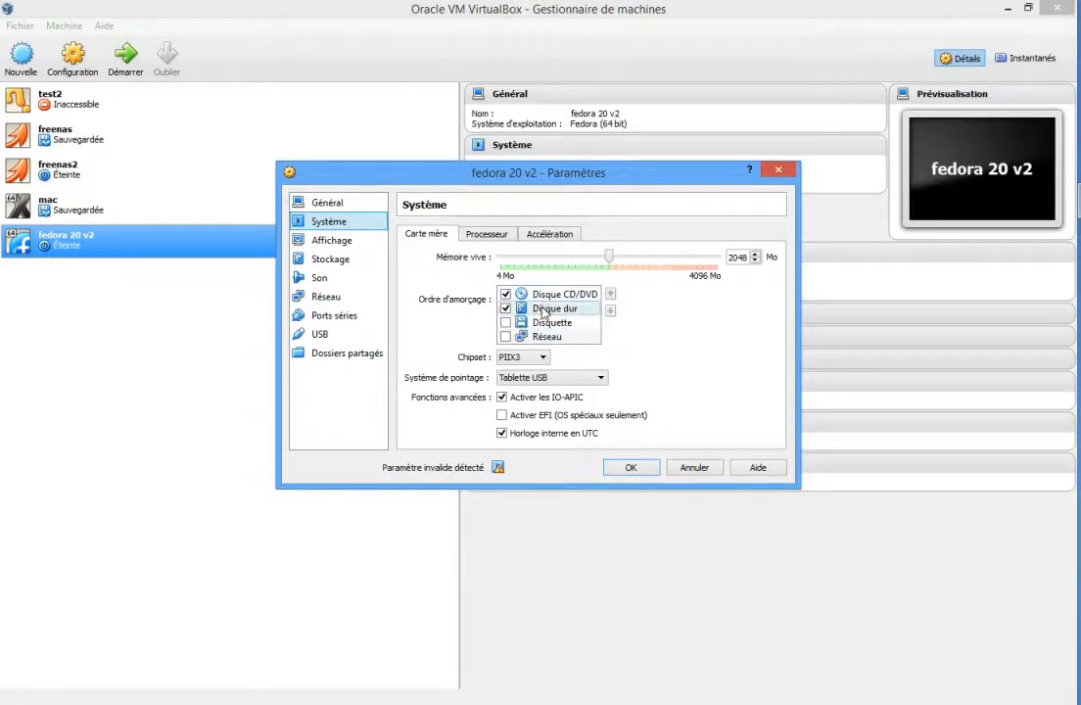
click(333, 258)
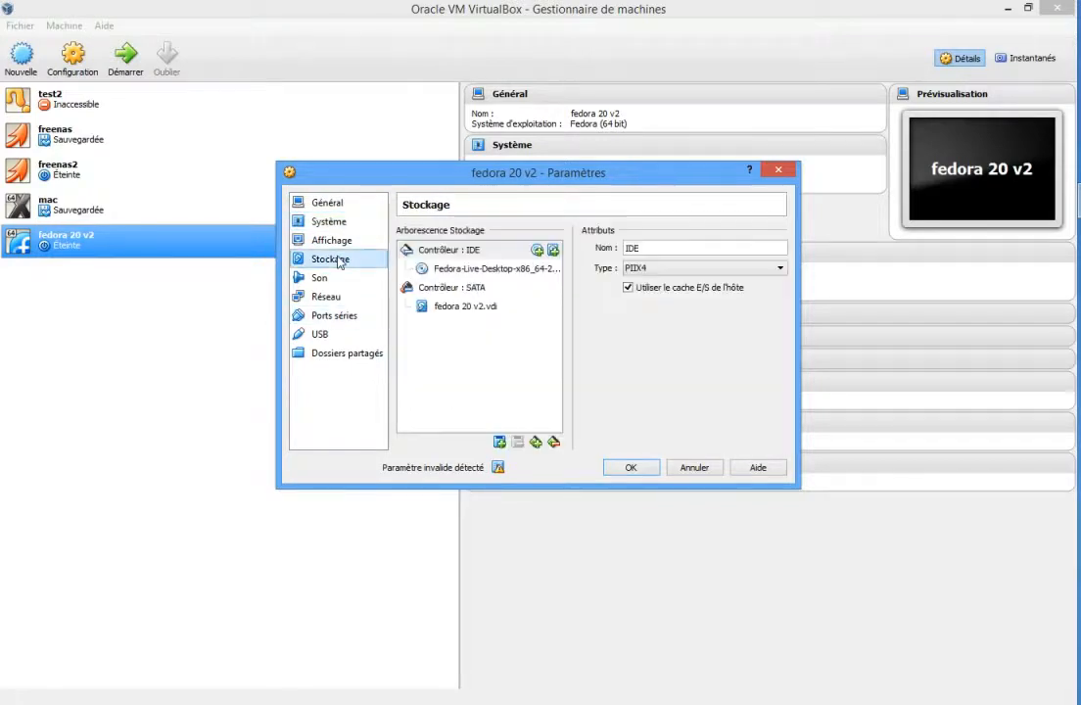
click(463, 270)
click(780, 251)
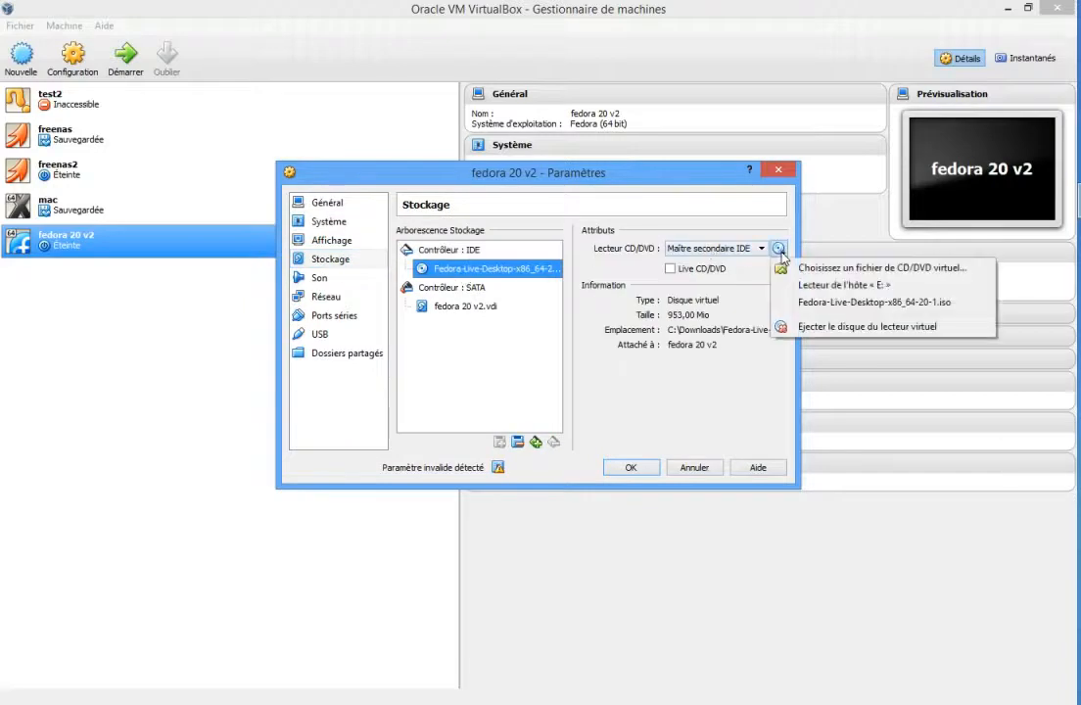
click(819, 305)
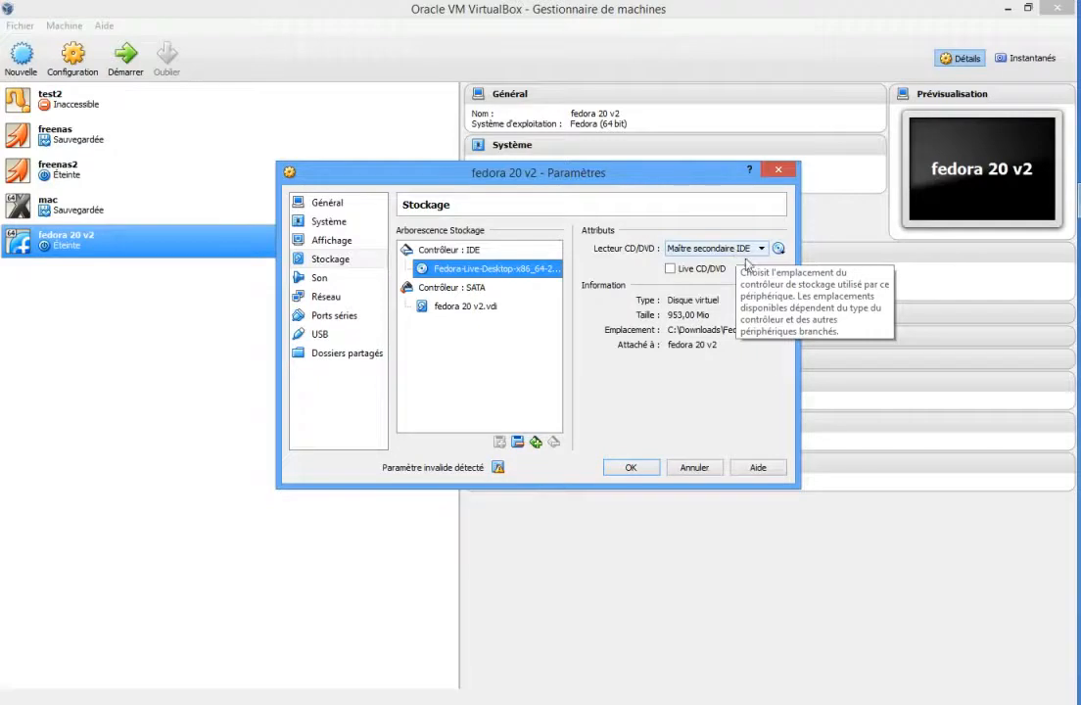
click(634, 467)
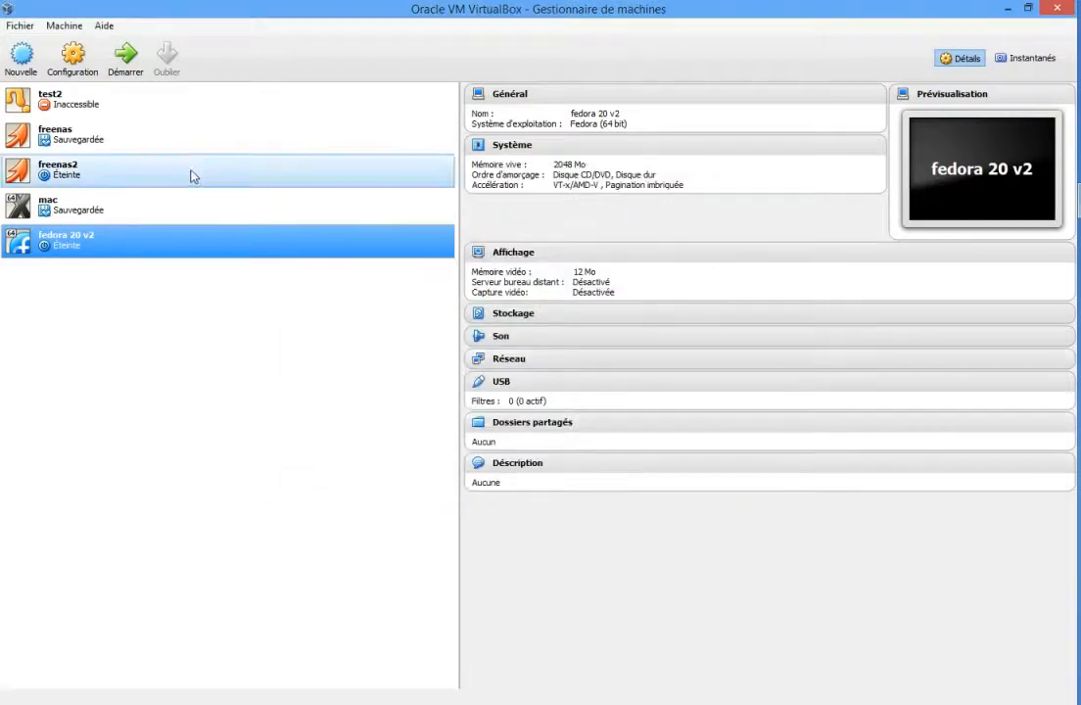
Start the fedora 20 v2 machine, maximize its window, boot Fedora Live and dismiss the mouse integration message.
click(134, 66)
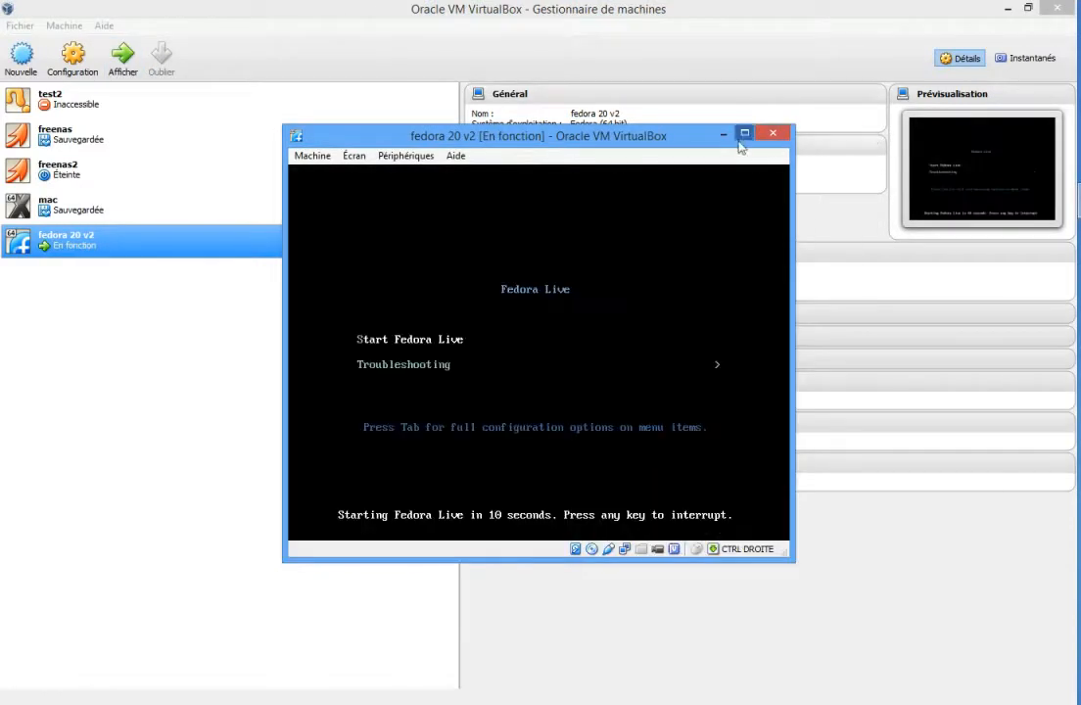
click(745, 133)
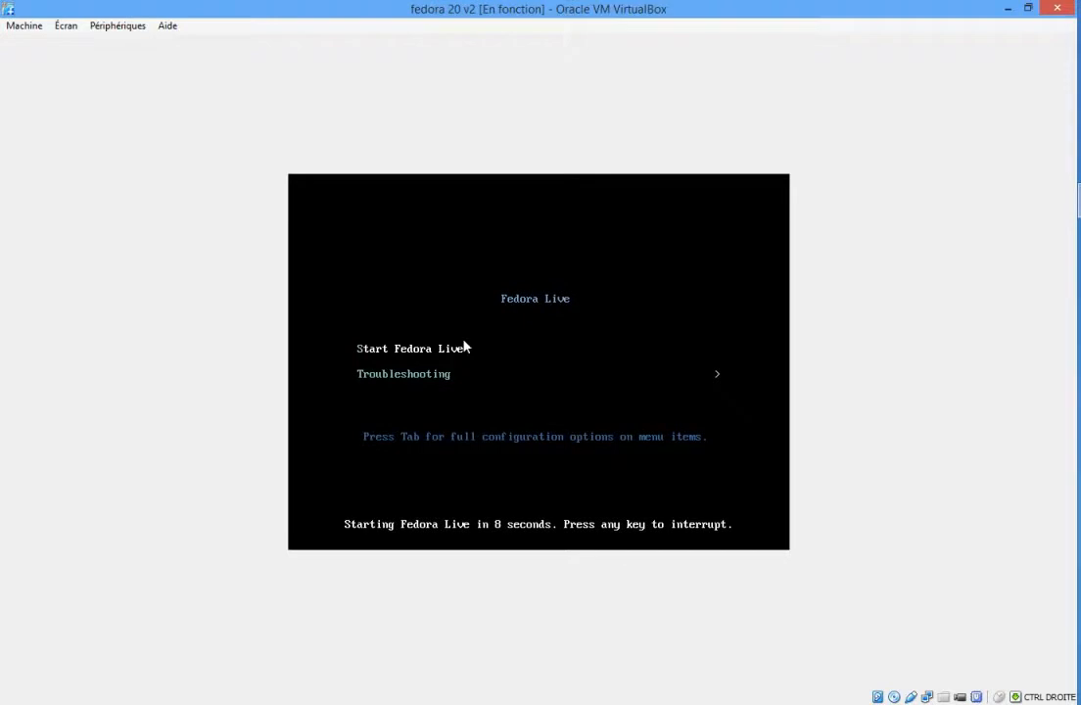
key(Return)
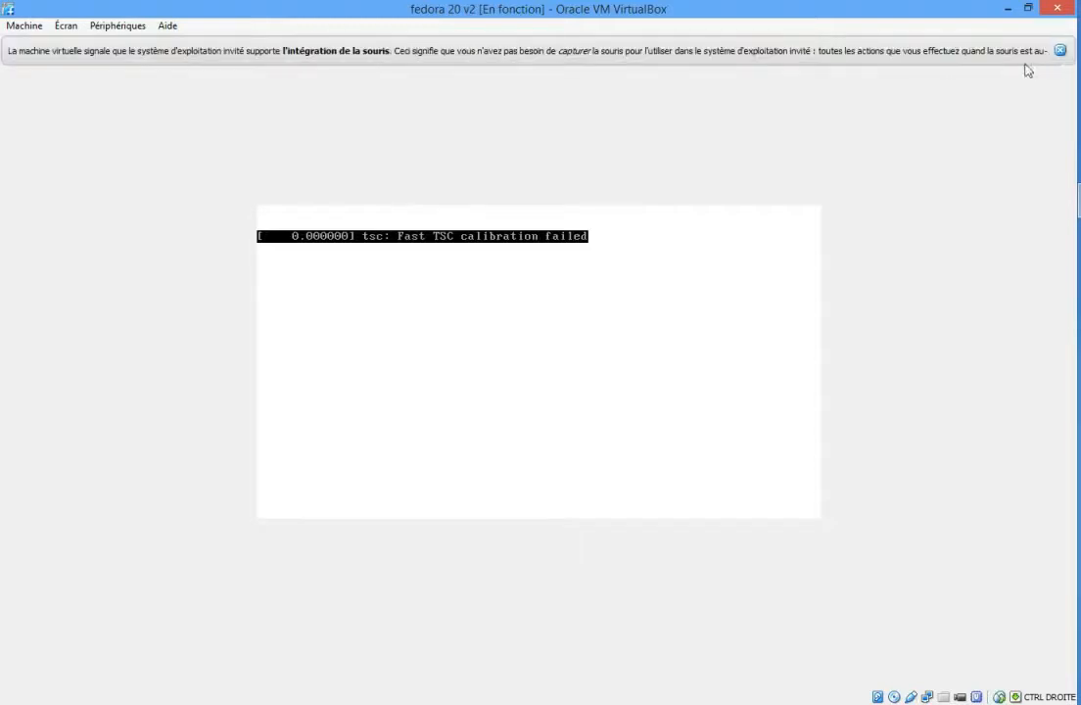
click(1059, 48)
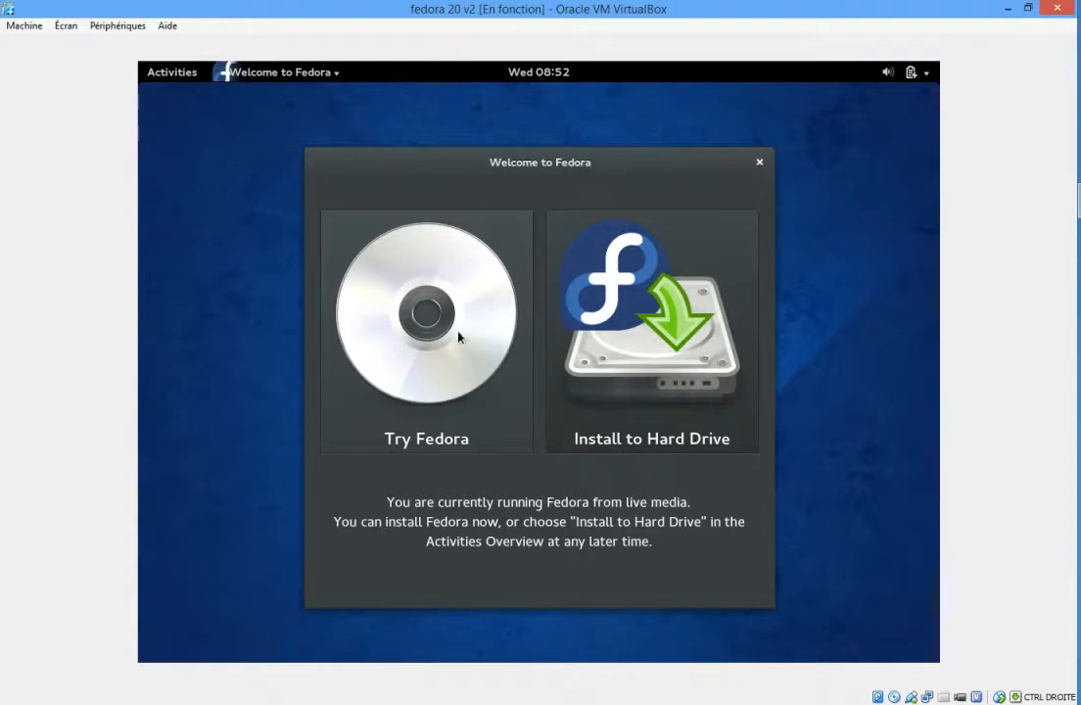
Launch the installation to the hard drive and continue with Français (France) as the installation language.
click(641, 345)
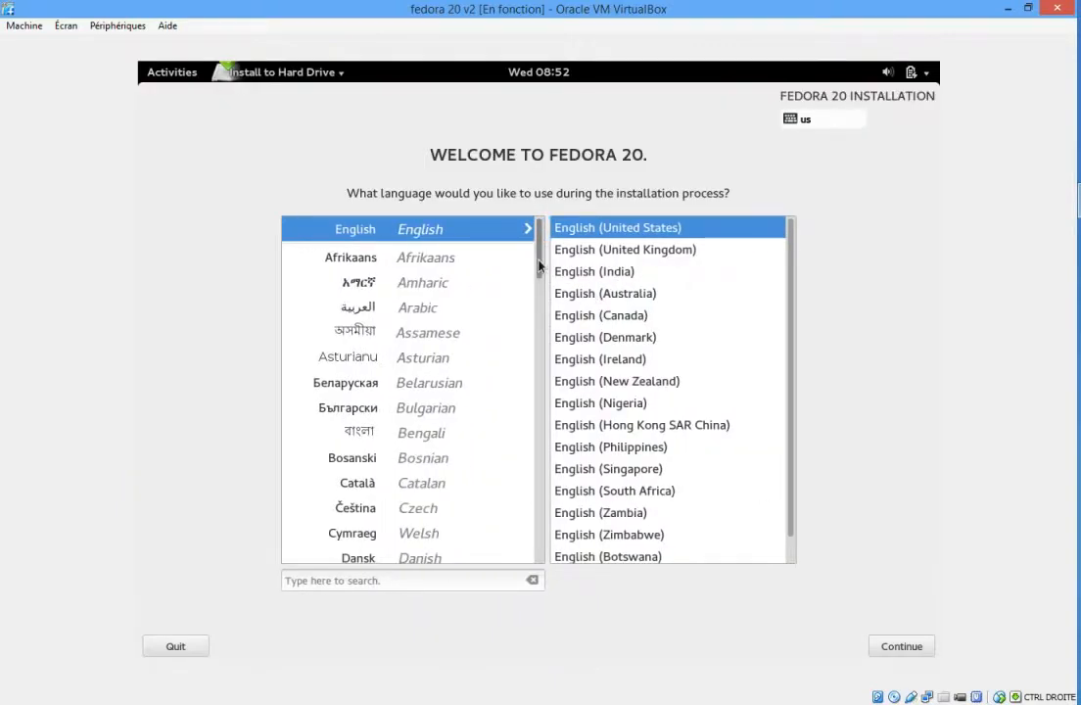
scroll(539, 318, down, 3)
scroll(540, 319, down, 3)
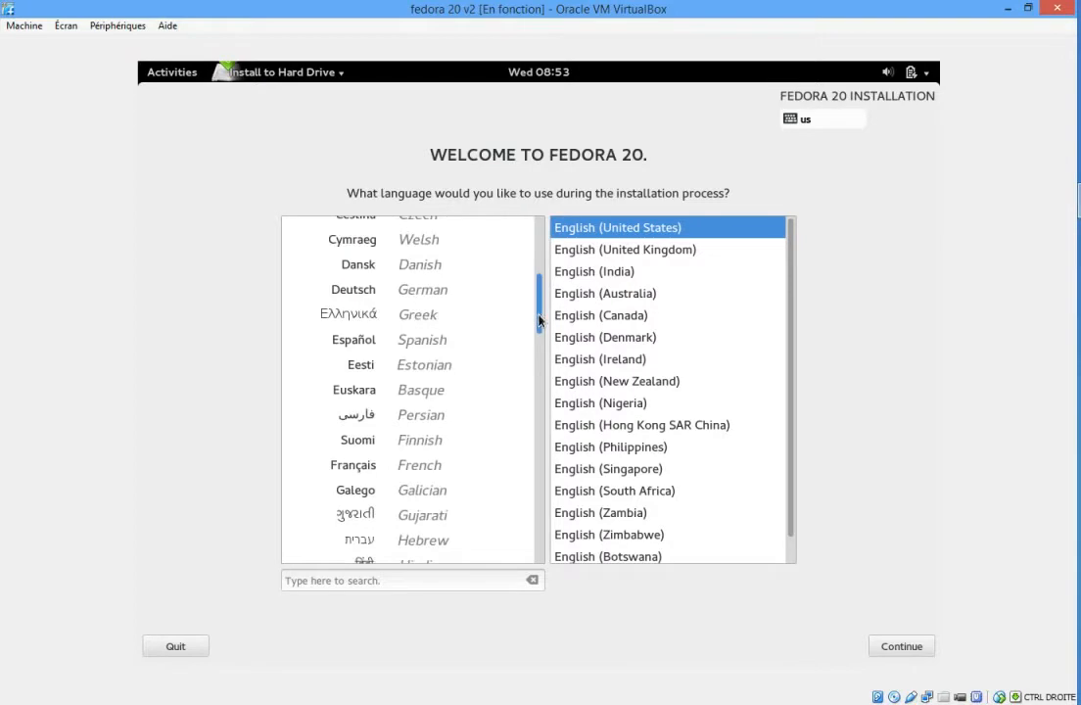
click(382, 477)
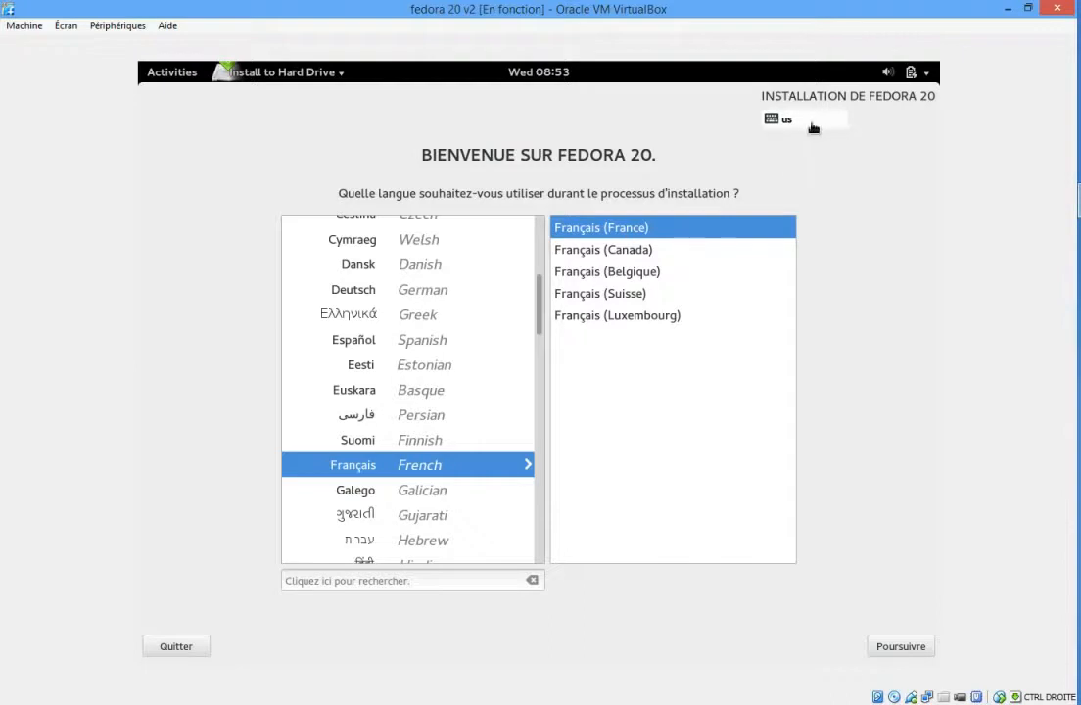
click(885, 648)
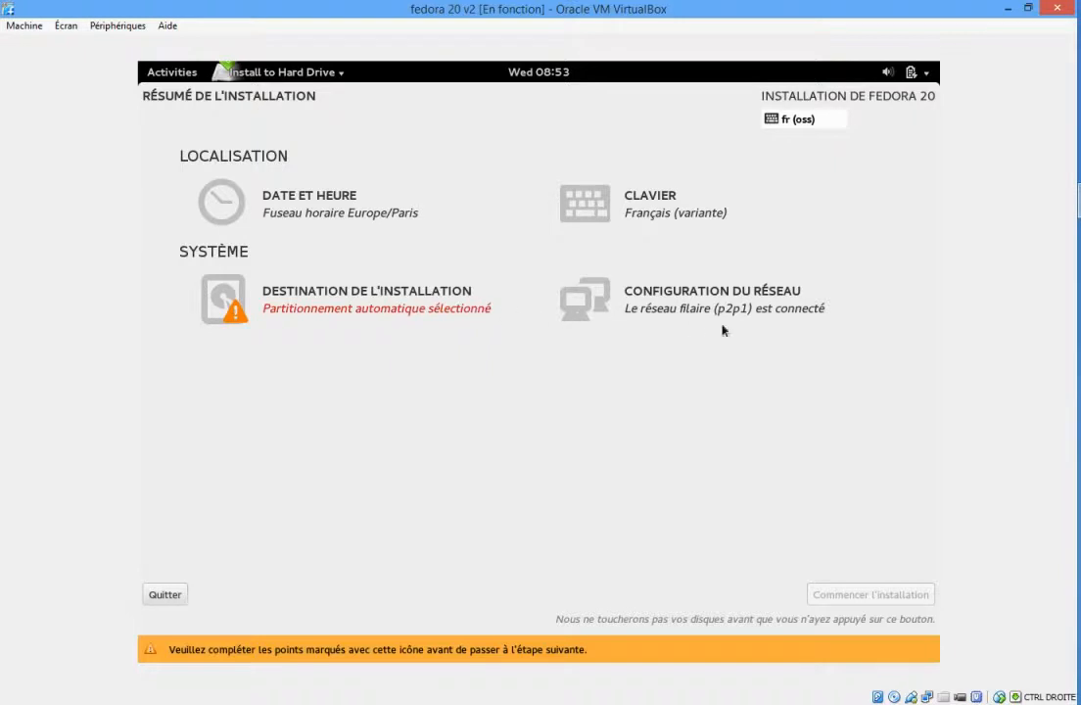
Accept the ATA VBOX HARDDISK as destination with automatic LVM partitioning and begin the installation.
click(235, 300)
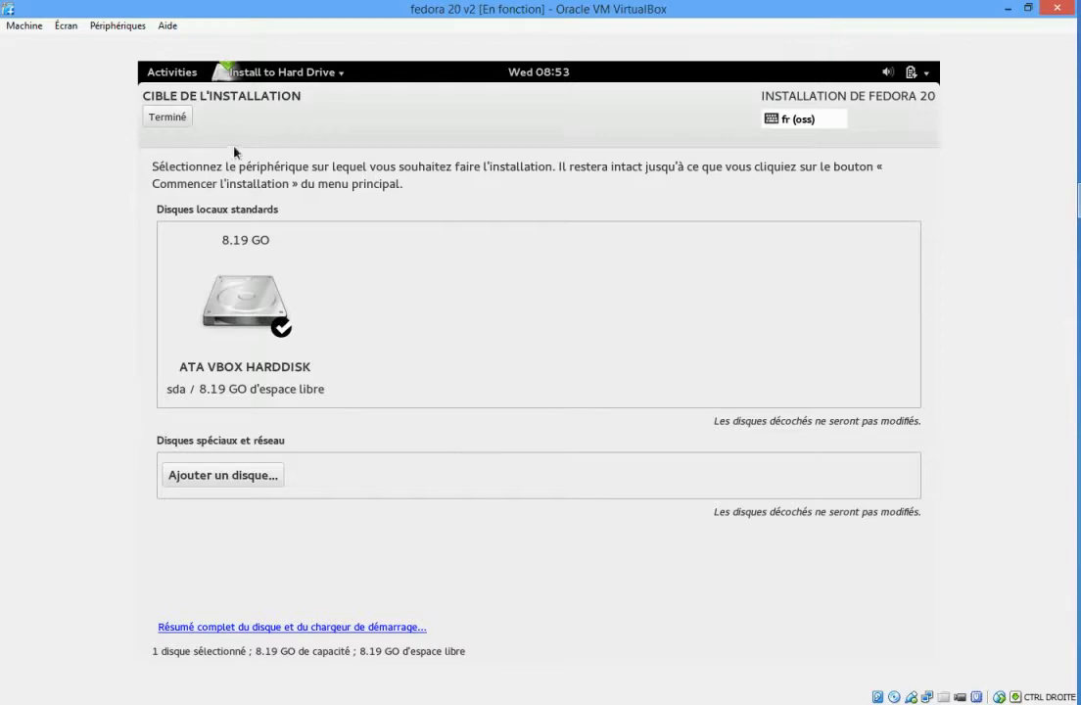
click(159, 121)
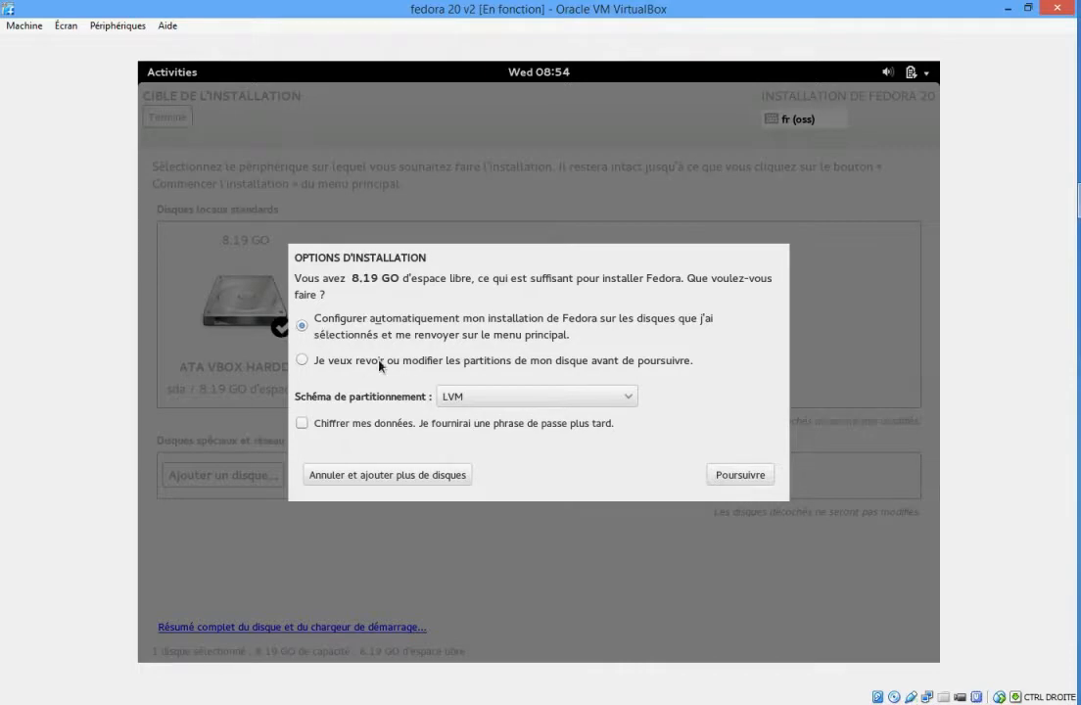
click(741, 477)
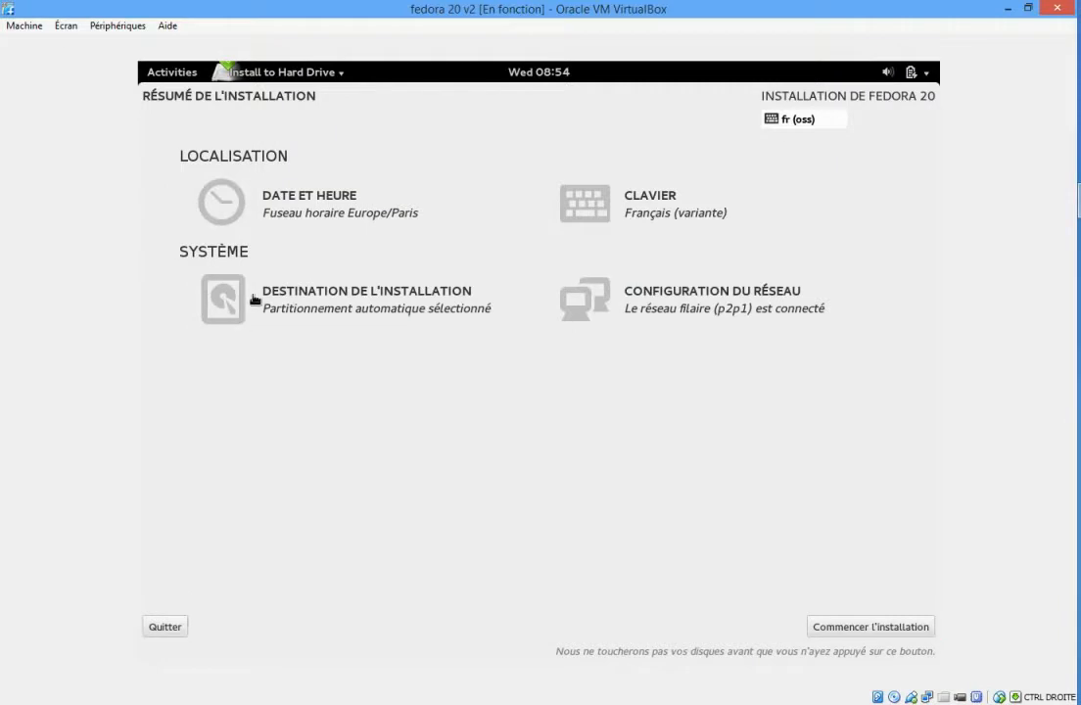
click(857, 632)
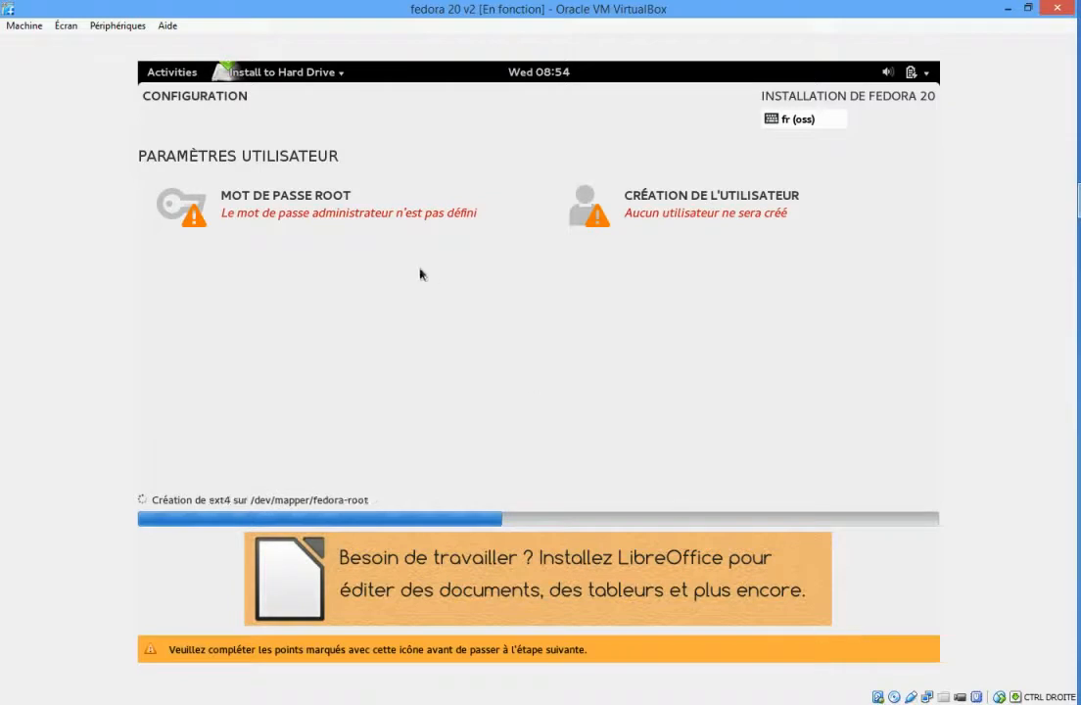
Open the root password settings and enter the administrator password in both the password and confirmation fields.
click(275, 208)
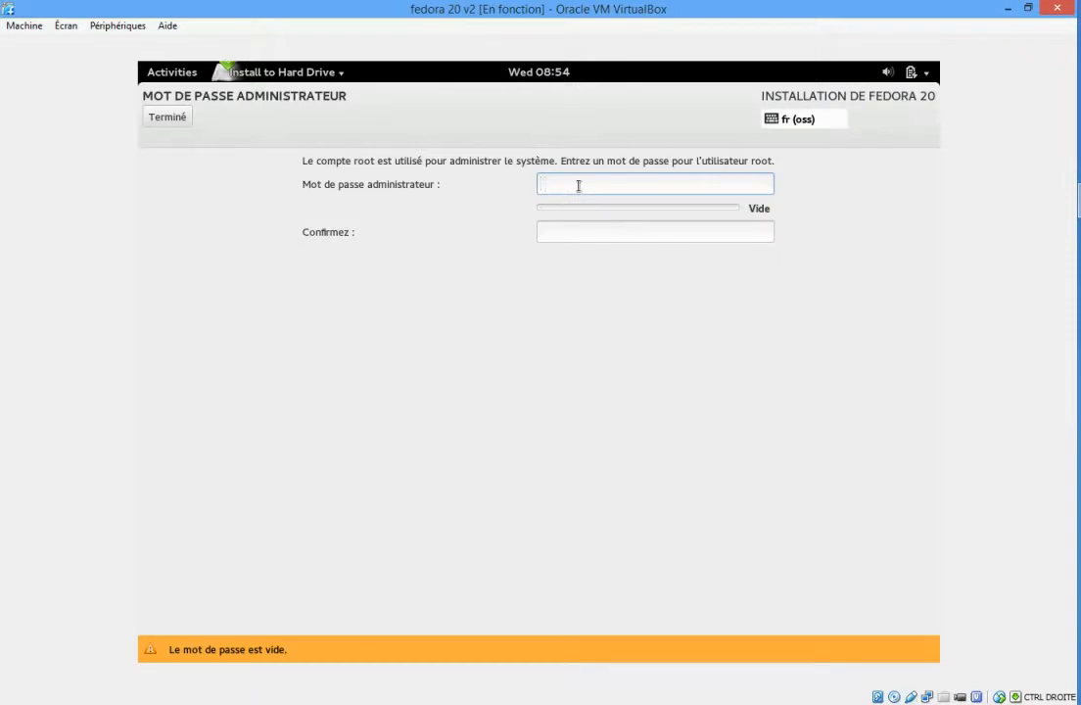
text(123456)
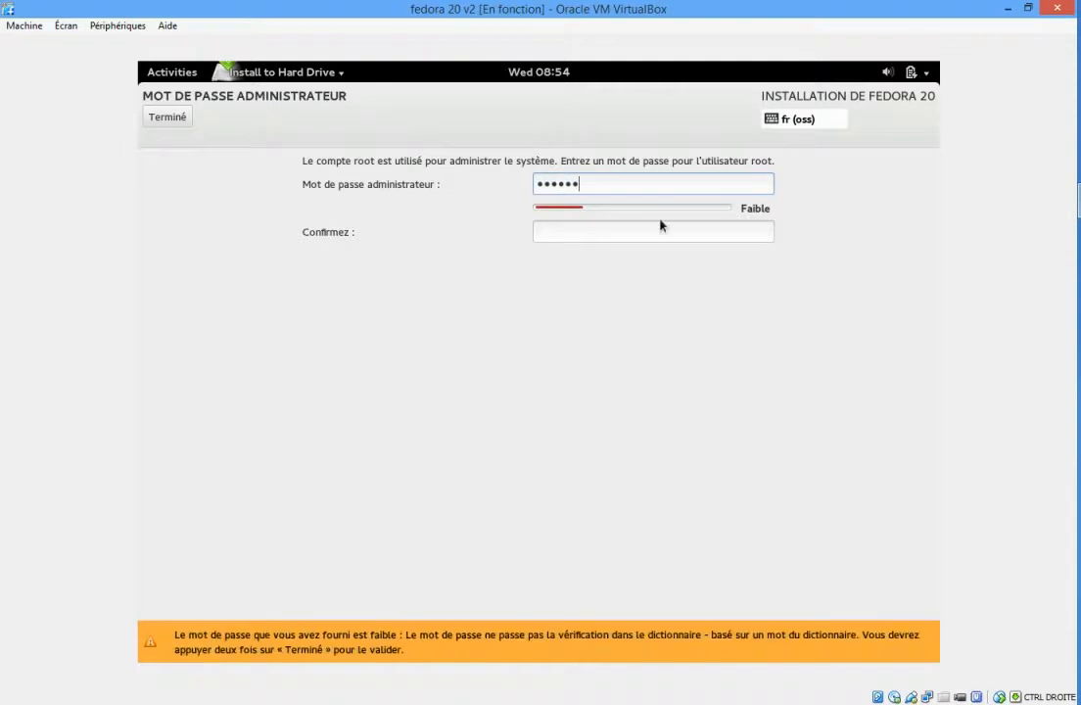
click(596, 237)
text(123)
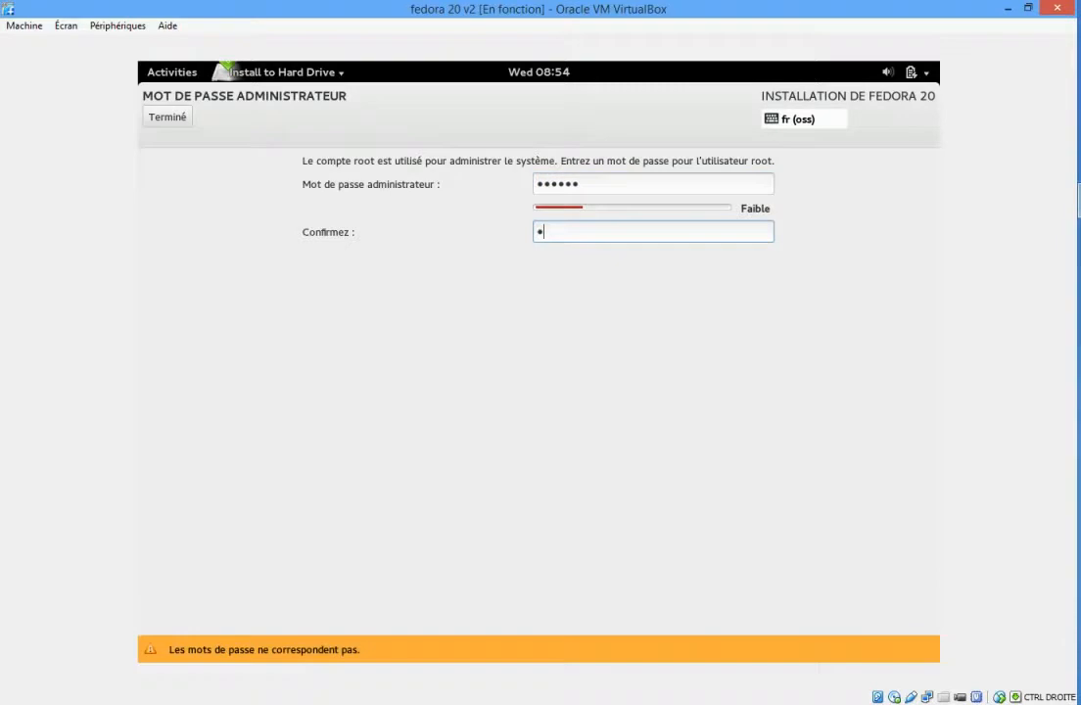
text(456)
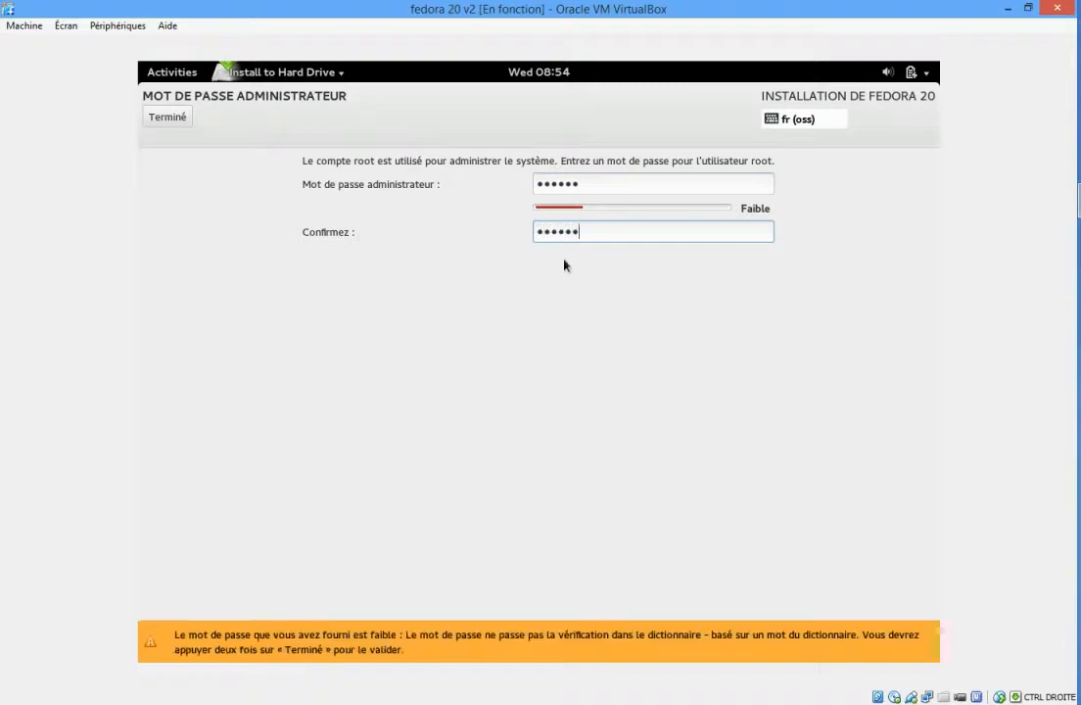
Try a longer password in the administrator password field, then clear the field.
click(586, 186)
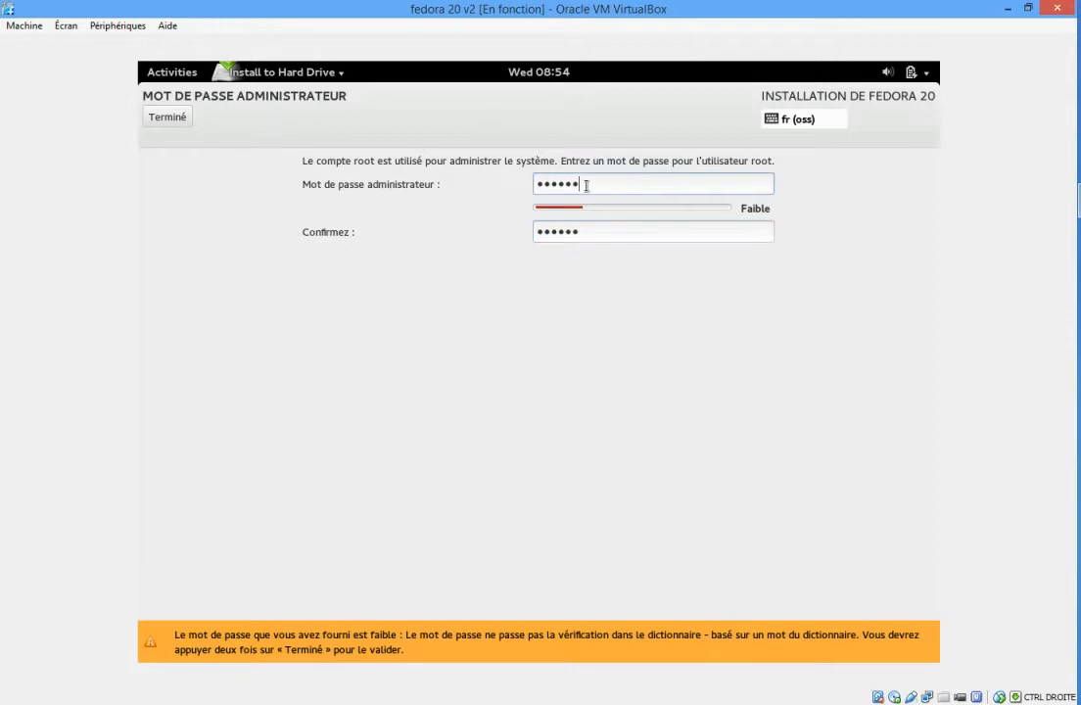
text(7890)
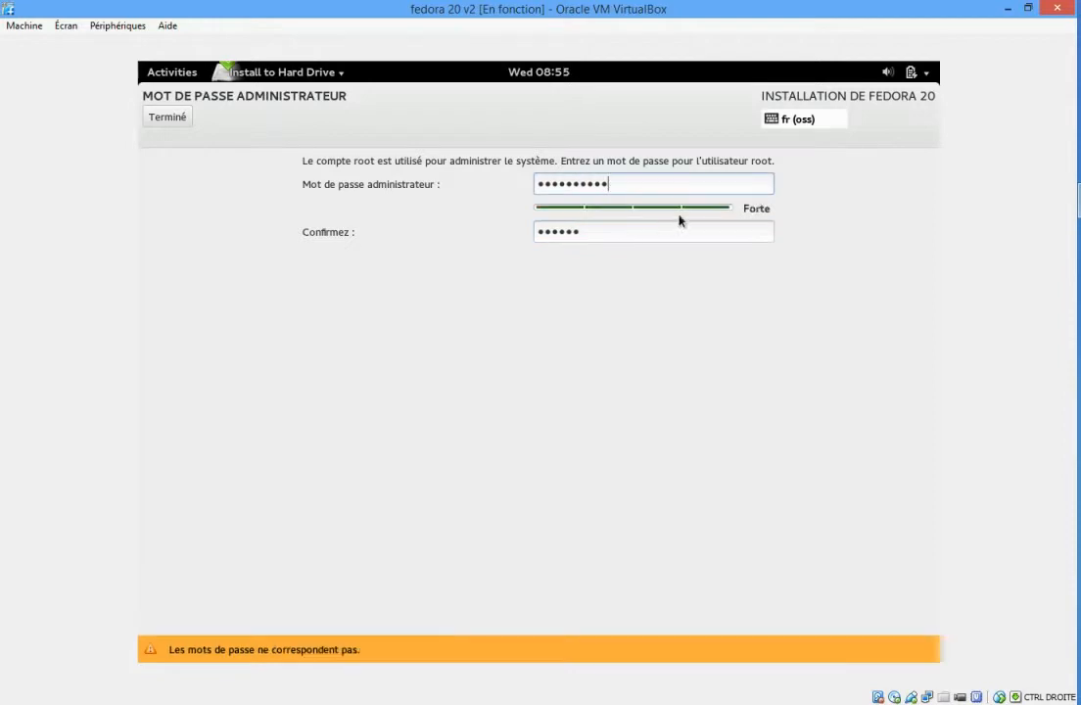
key(BackSpace)
key(BackSpace)
key(BackSpace)
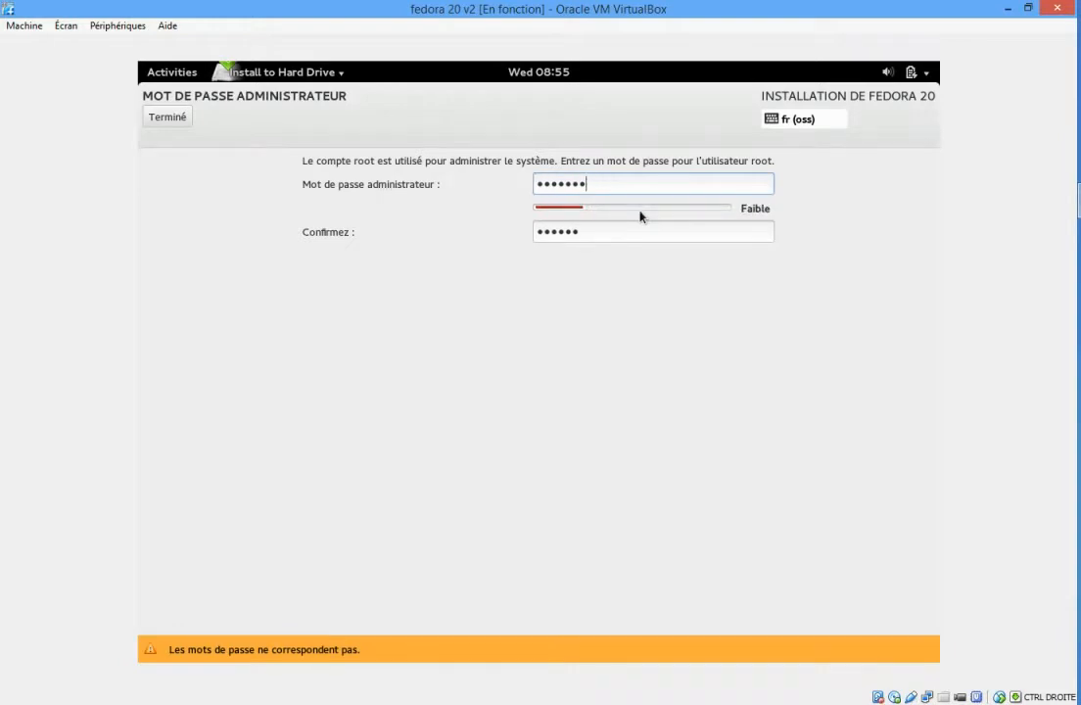
key(BackSpace)
key(BackSpace)
key(BackSpace)
key(BackSpace)
key(BackSpace)
key(BackSpace)
key(BackSpace)
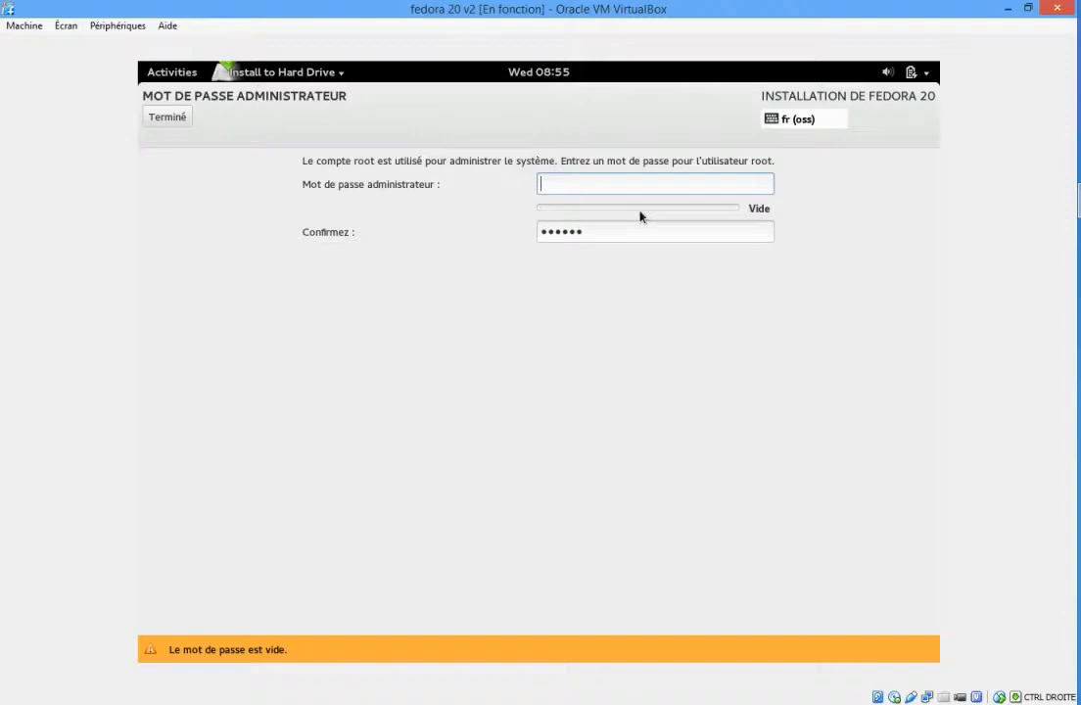
Re-enter the administrator password to match its confirmation and accept it despite its weakness.
text(******)
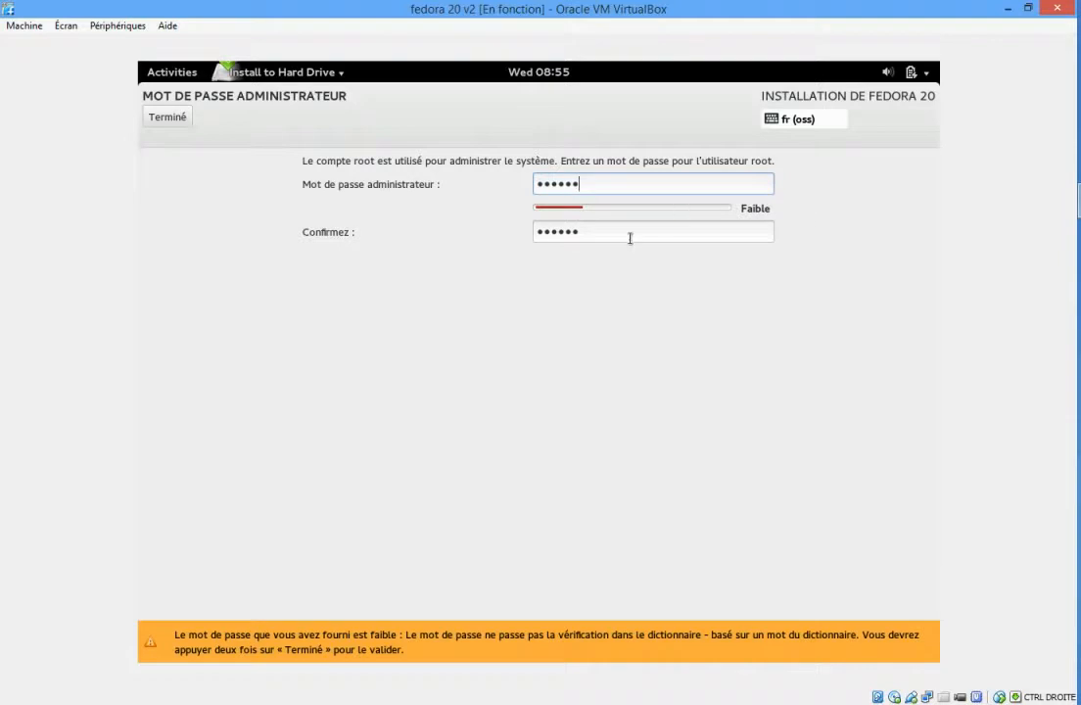
click(169, 120)
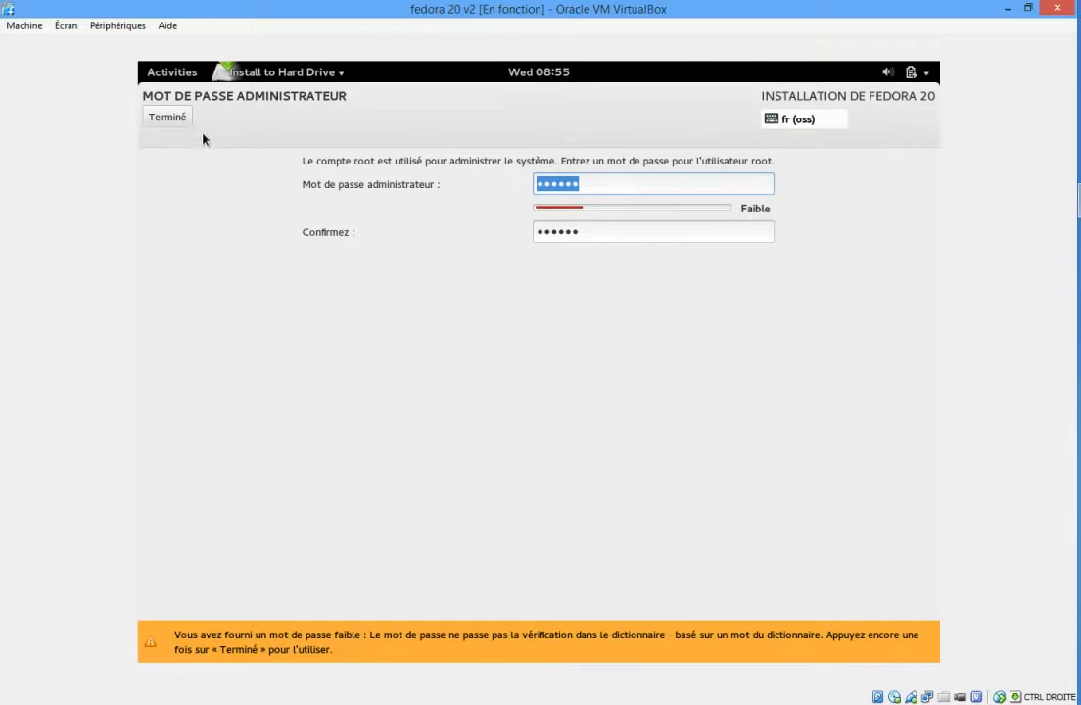
click(180, 125)
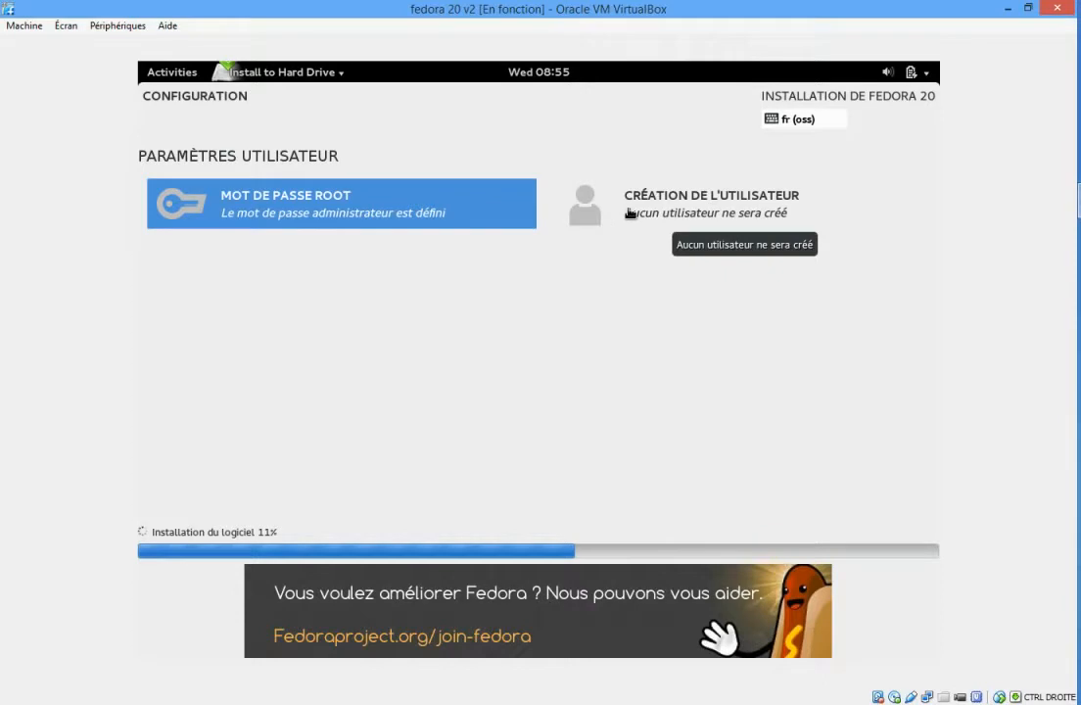
Open user creation, enter the user's full name, keep the derived username and make the user an administrator.
click(629, 213)
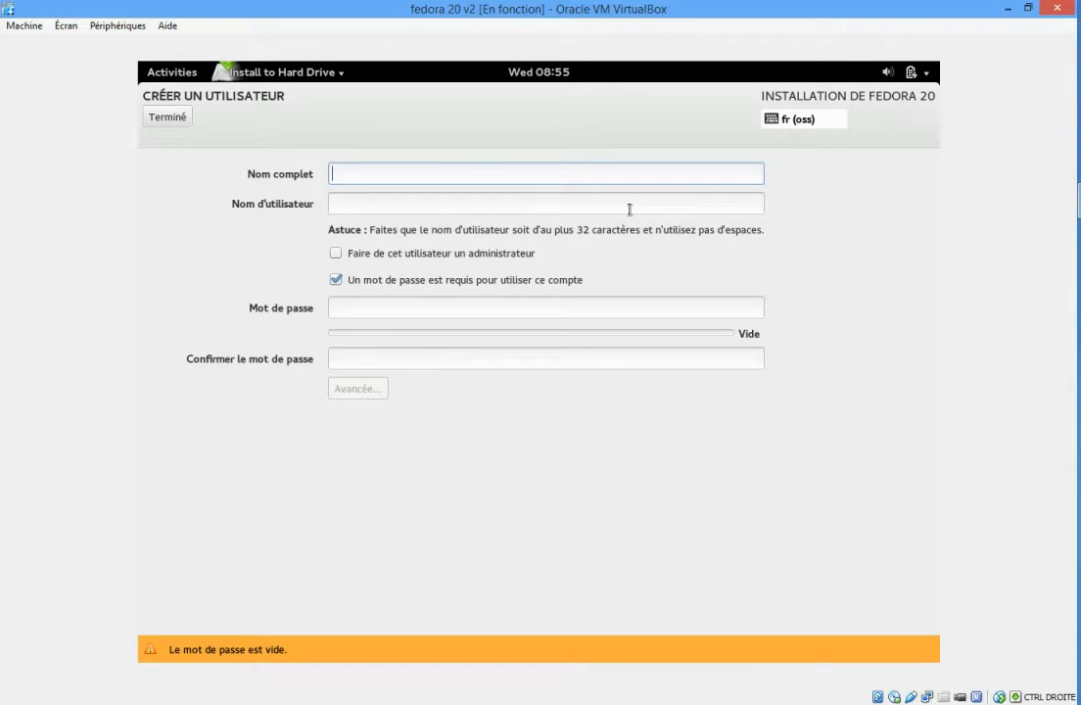
text(toto)
key(Tab)
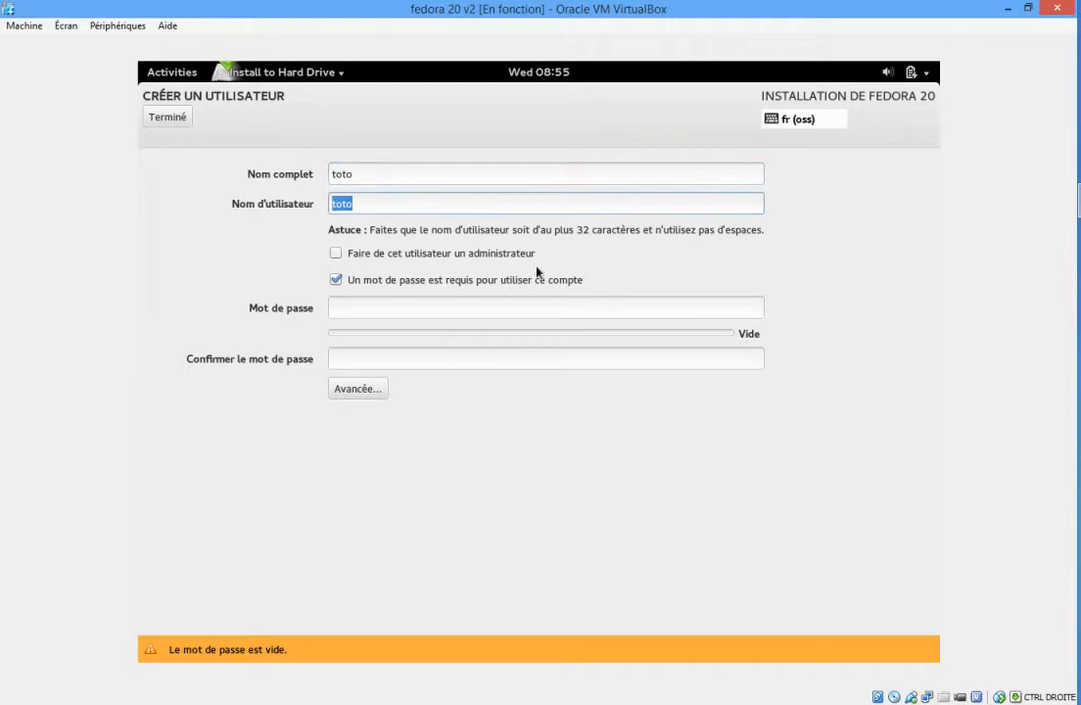
click(339, 257)
Enter the new user's account password and repeat it in the confirmation field.
click(351, 309)
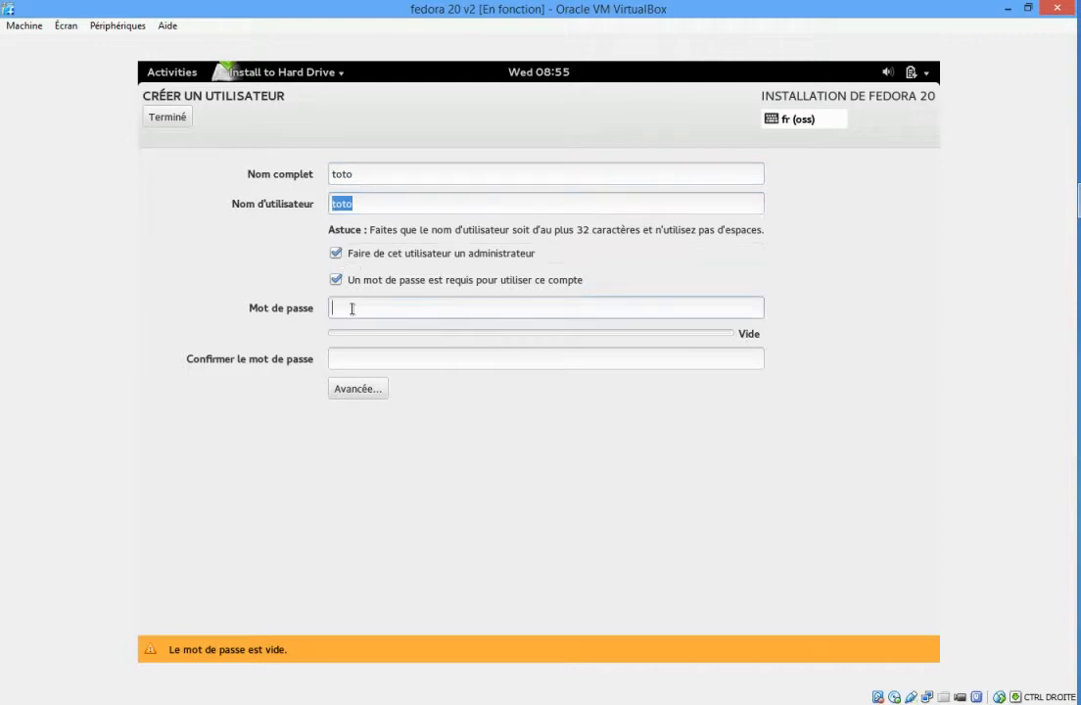
text(aaa)
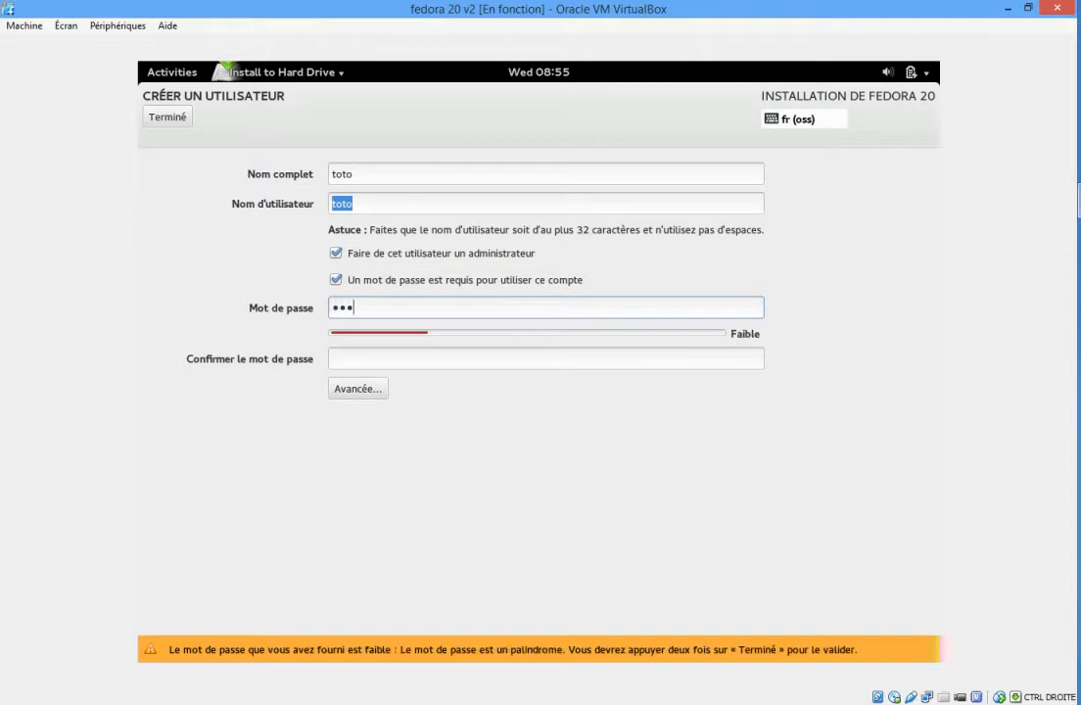
text(o)
key(Tab)
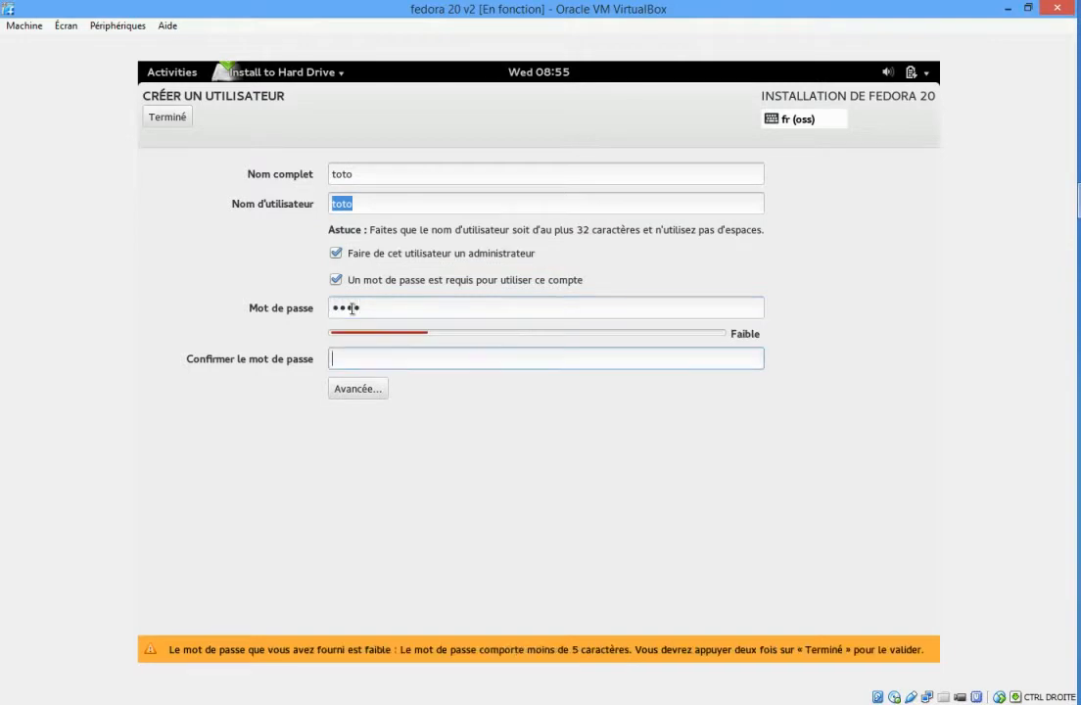
text(toto)
click(390, 310)
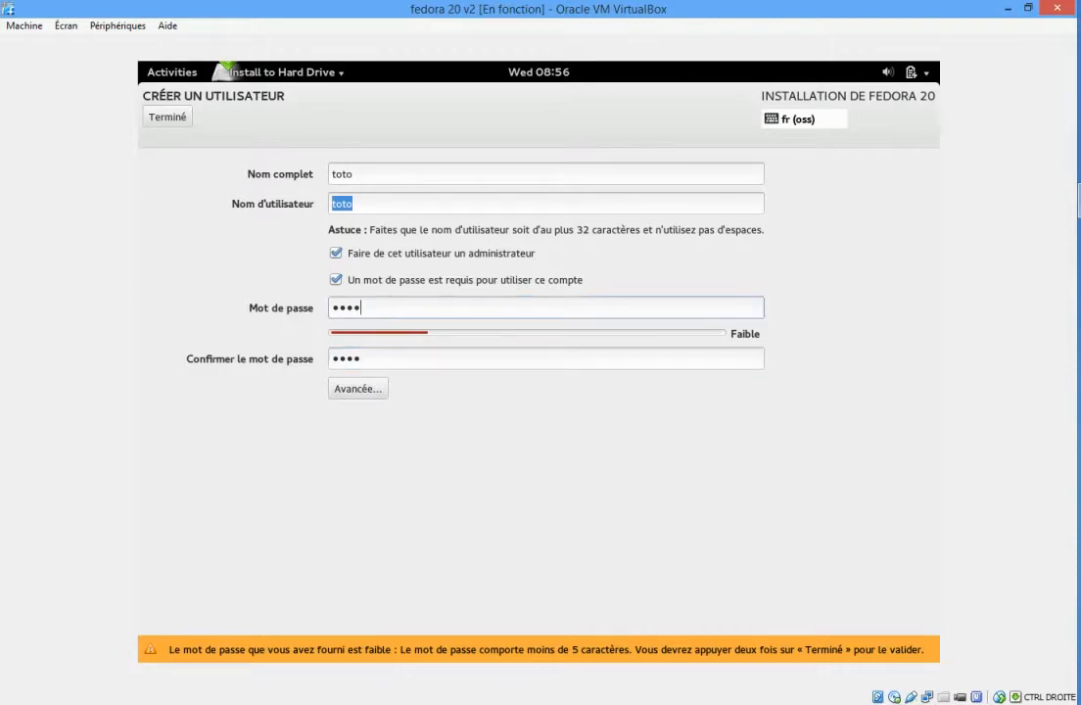
Lengthen the new user's account password in both the password and confirmation fields, and accept it despite its weakness.
text(toto)
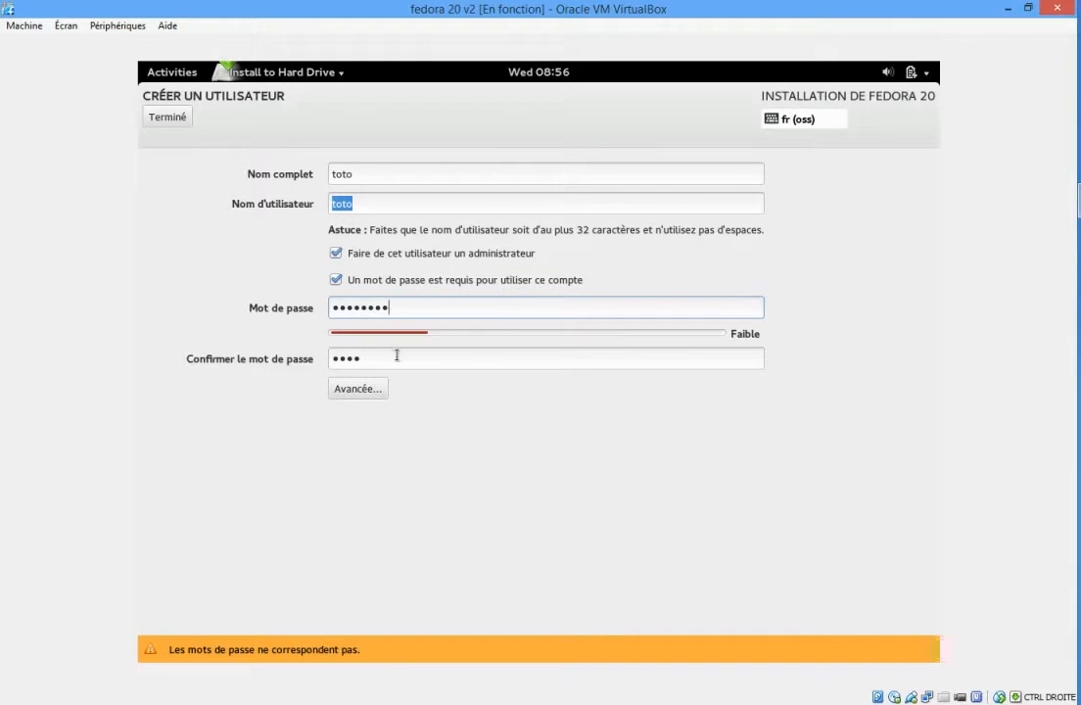
click(390, 363)
text(toto)
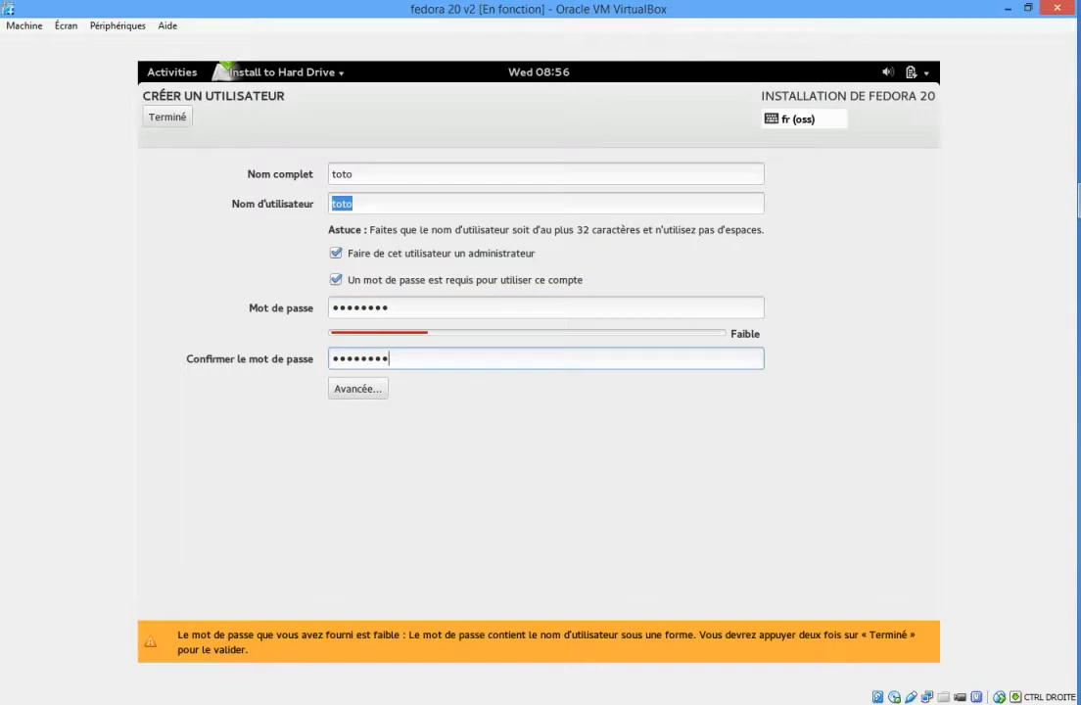
click(396, 310)
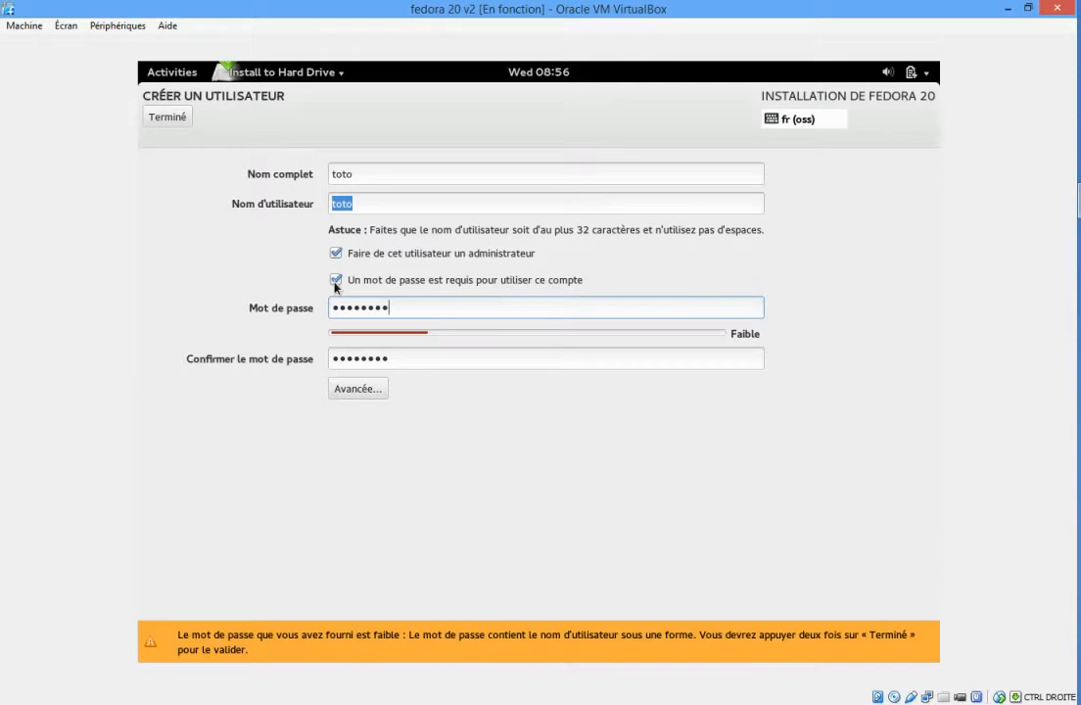
click(170, 118)
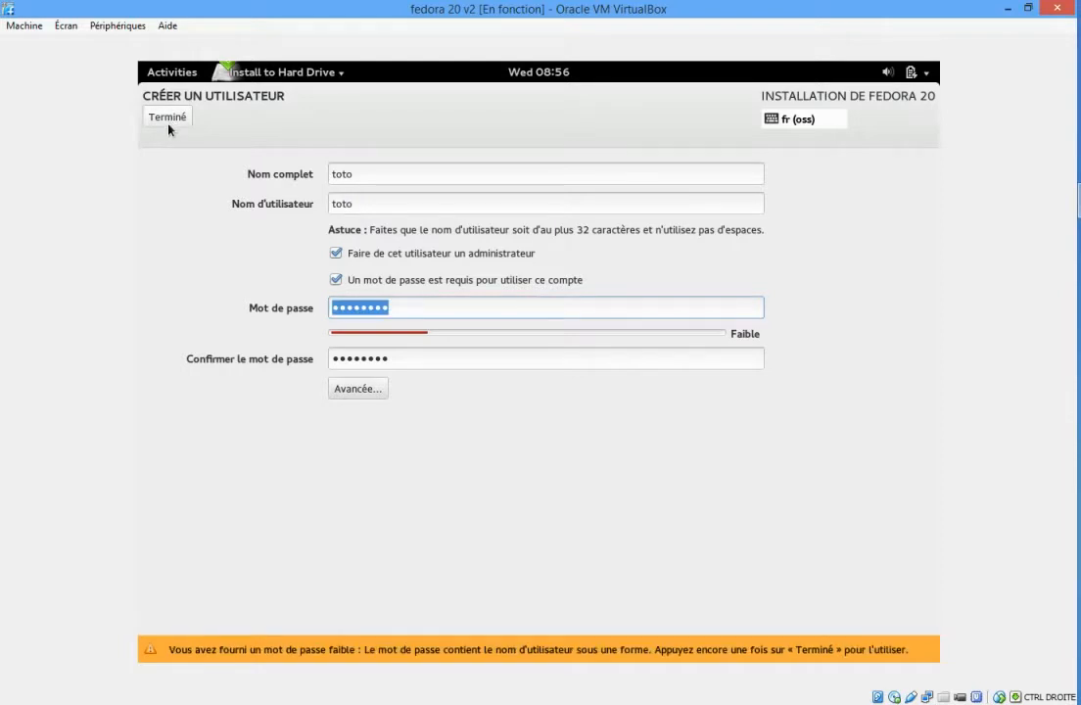
click(169, 120)
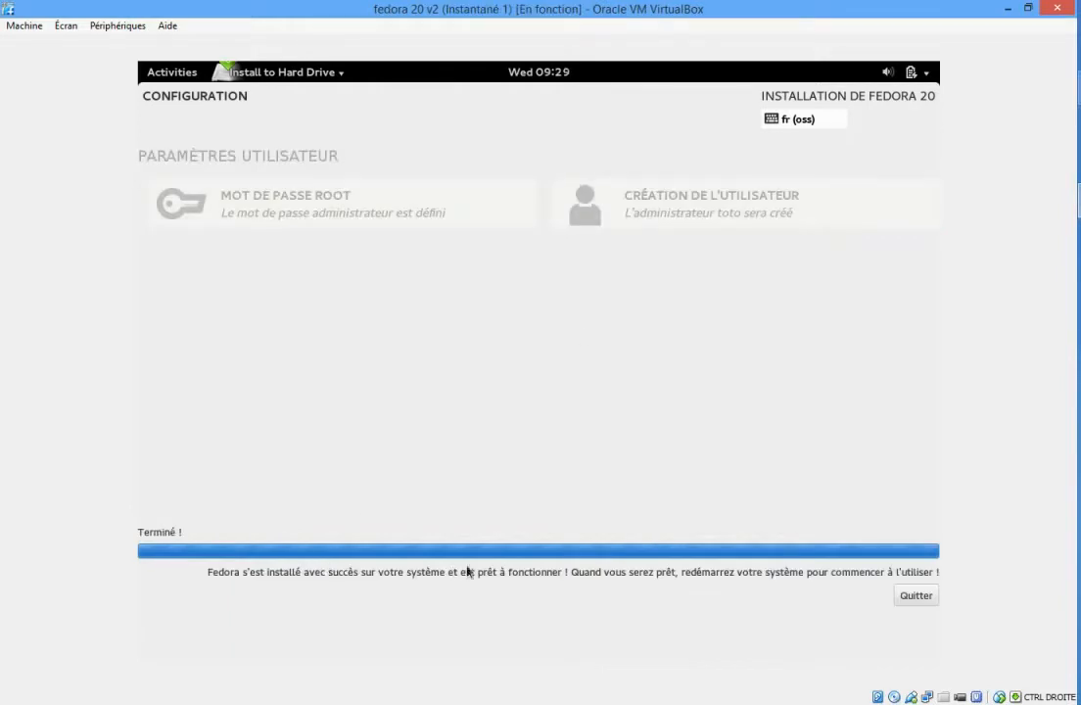
Quit the finished Fedora installer and power off the live system.
click(916, 596)
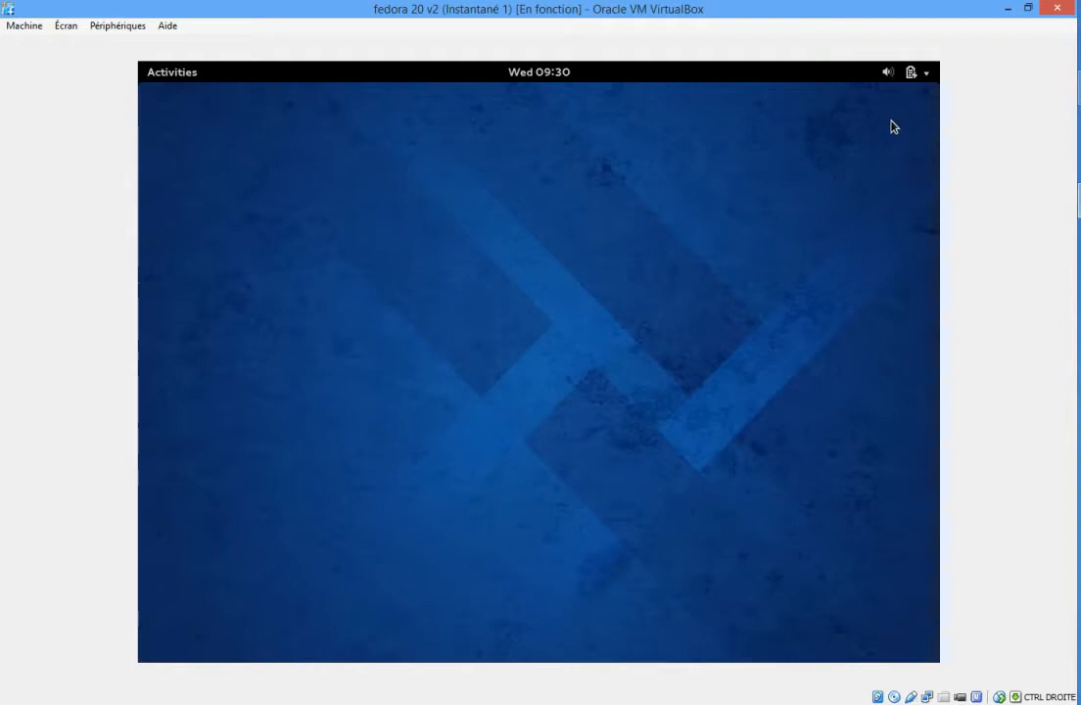
click(928, 78)
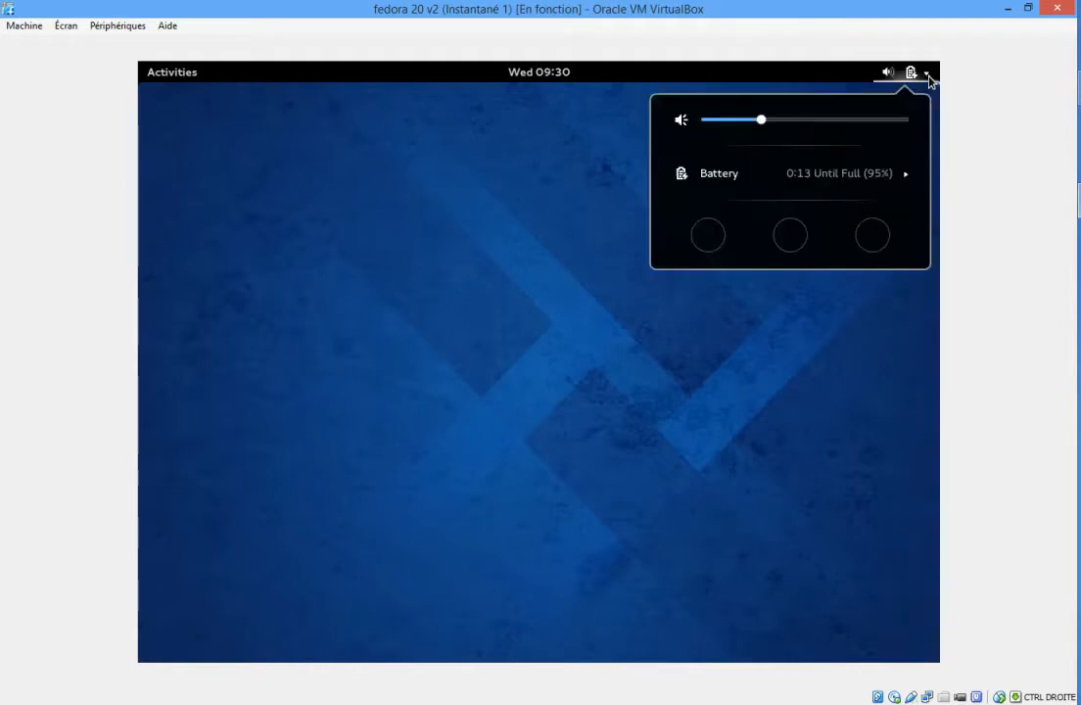
click(877, 245)
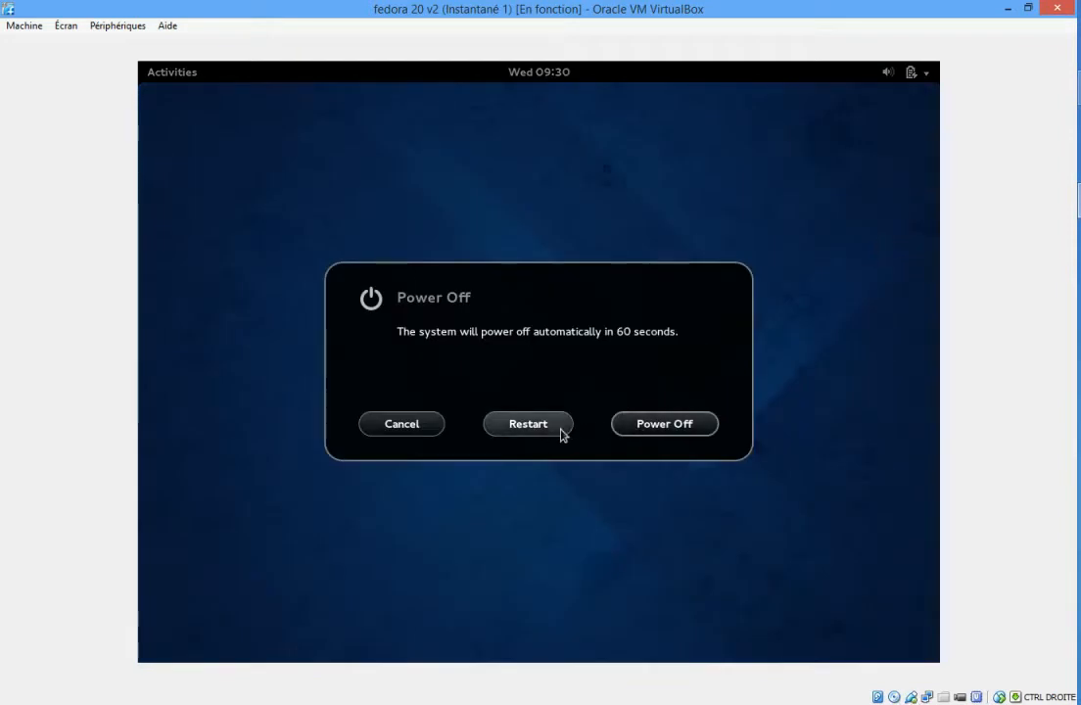
click(650, 429)
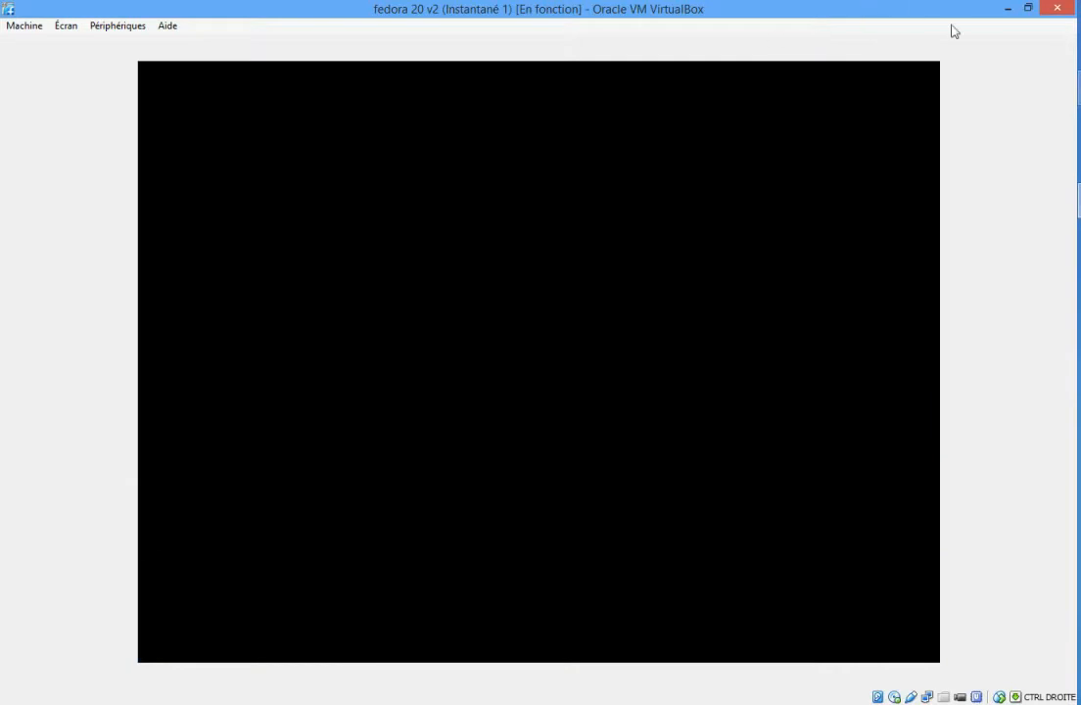
Switch to the VirtualBox machine manager and open the storage settings of the fedora 20 v2 machine.
click(1079, 202)
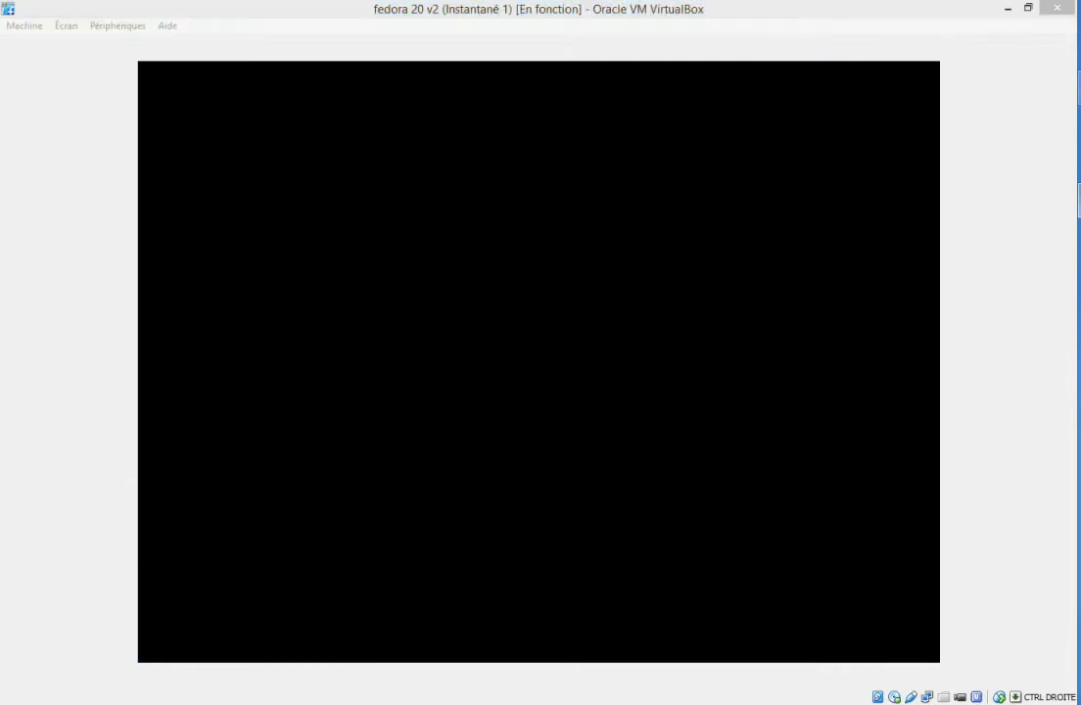
click(975, 159)
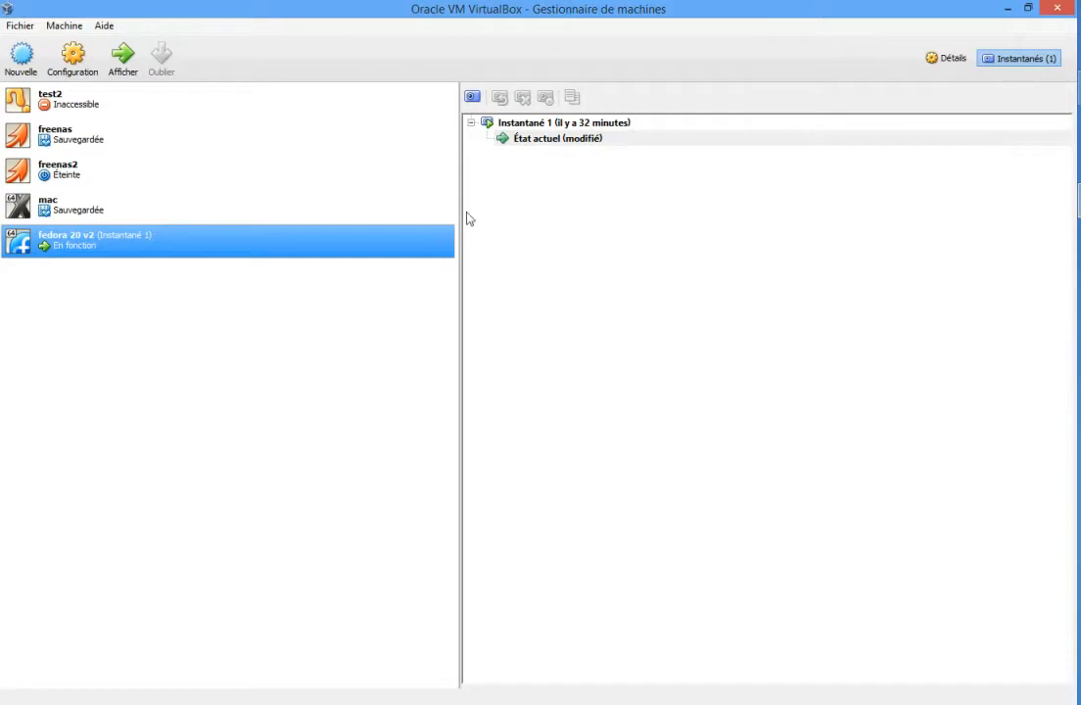
right_click(343, 255)
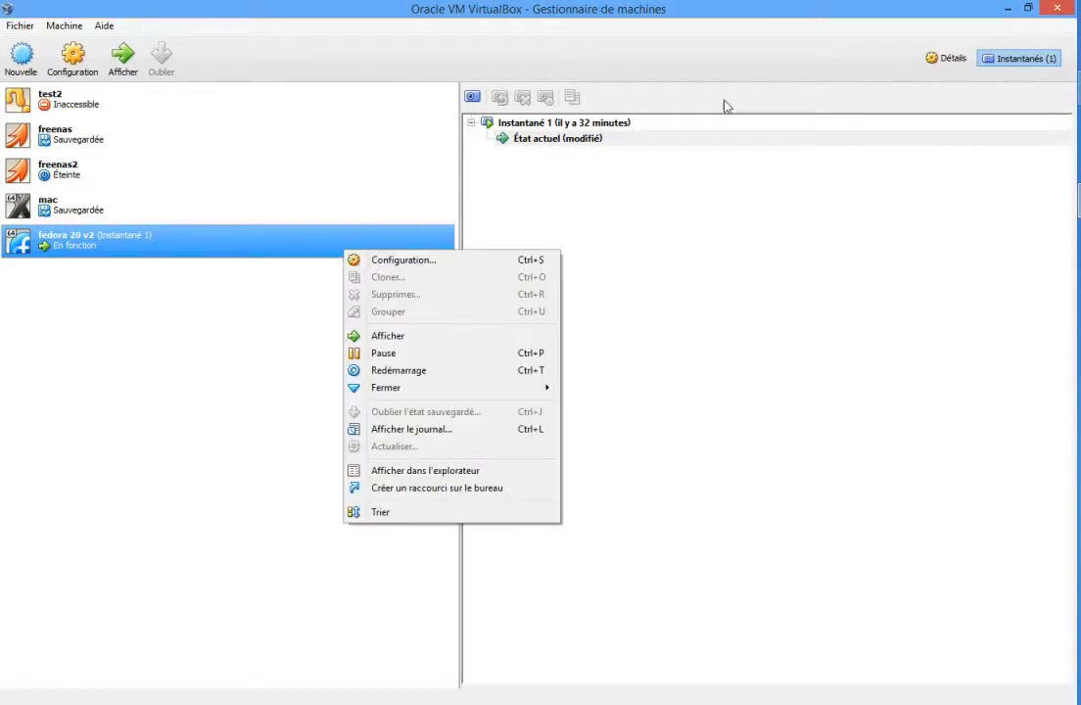
click(828, 49)
click(948, 59)
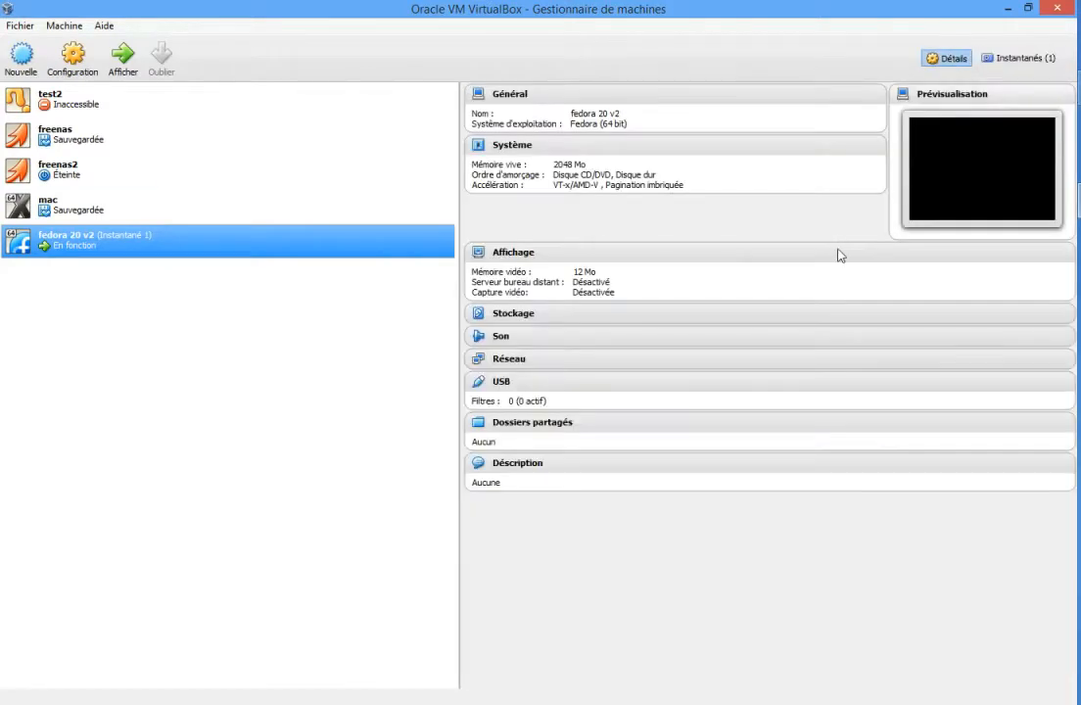
click(503, 321)
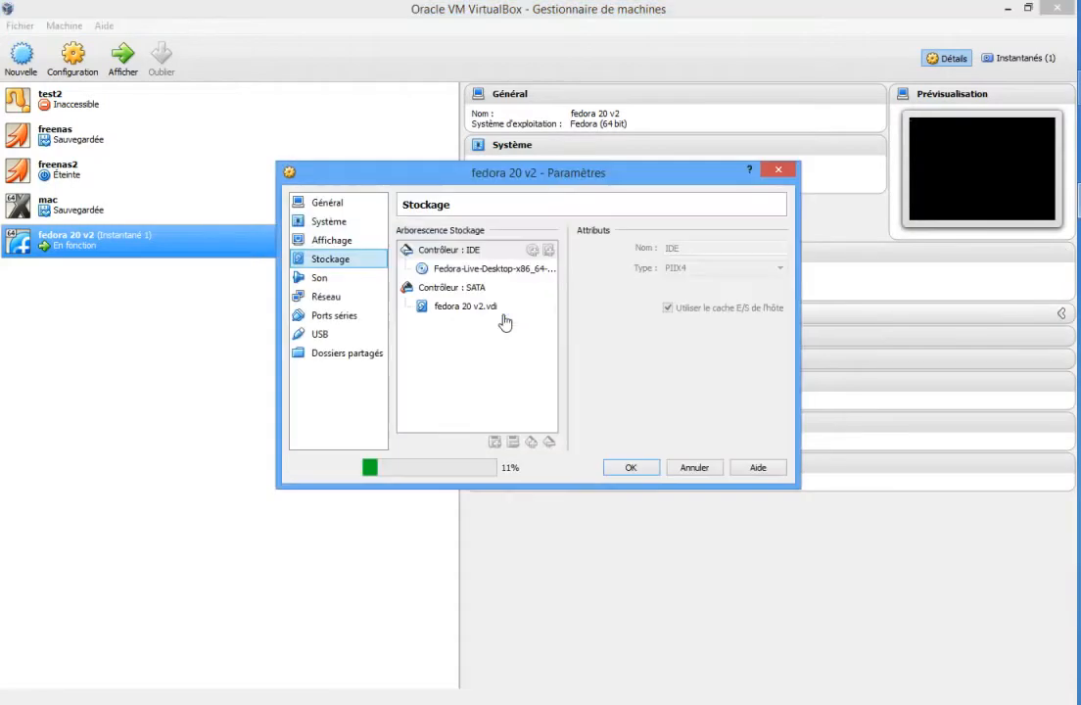
Eject the Fedora live desktop ISO from the virtual CD/DVD drive and save the storage settings.
click(471, 270)
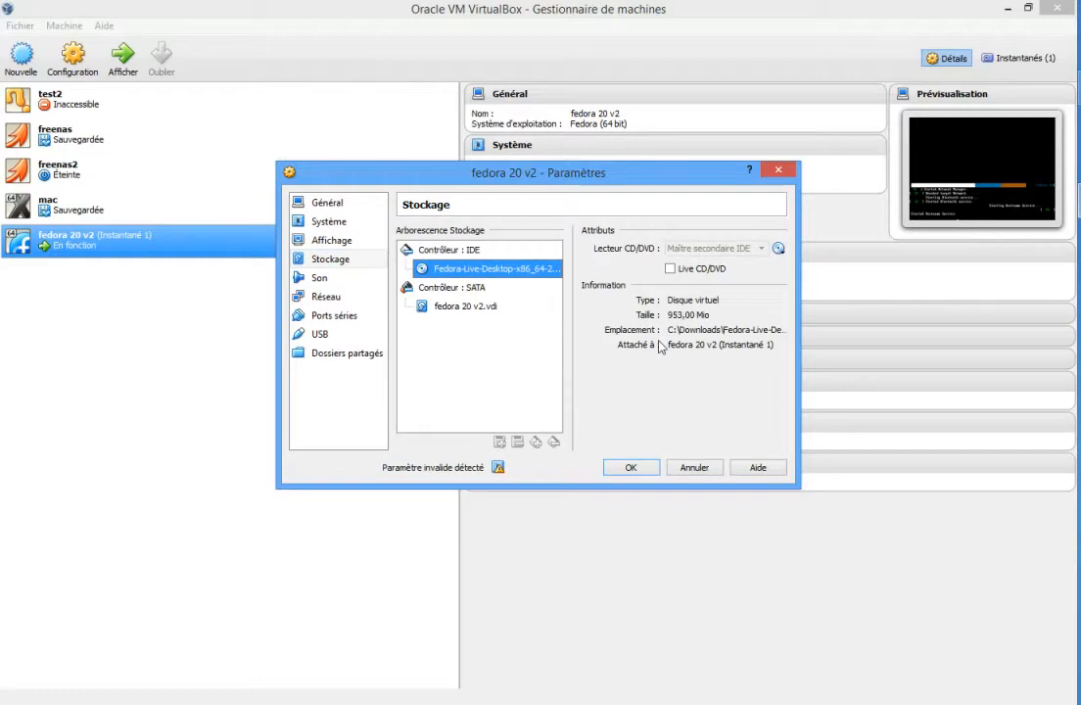
click(476, 271)
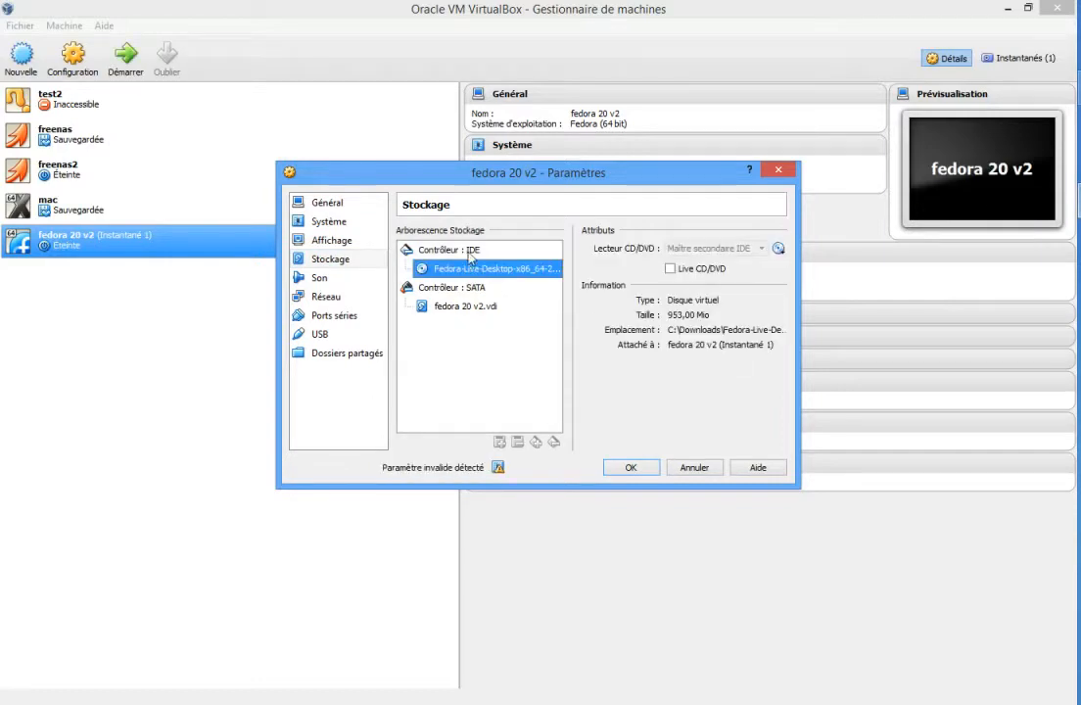
click(779, 250)
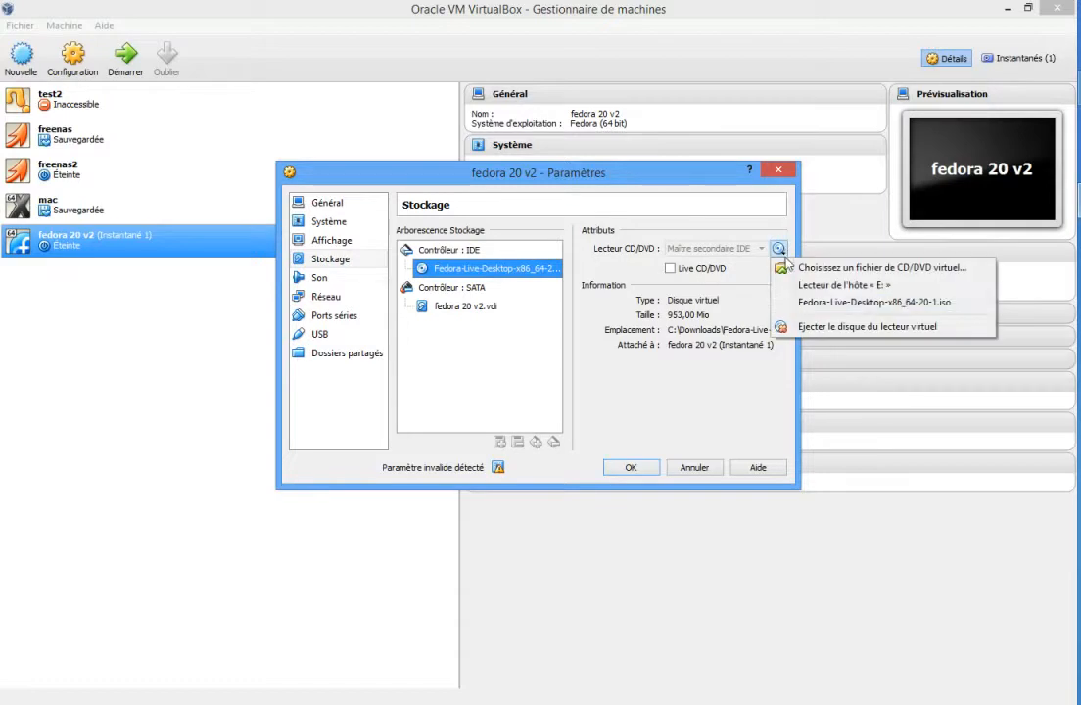
click(795, 327)
click(632, 468)
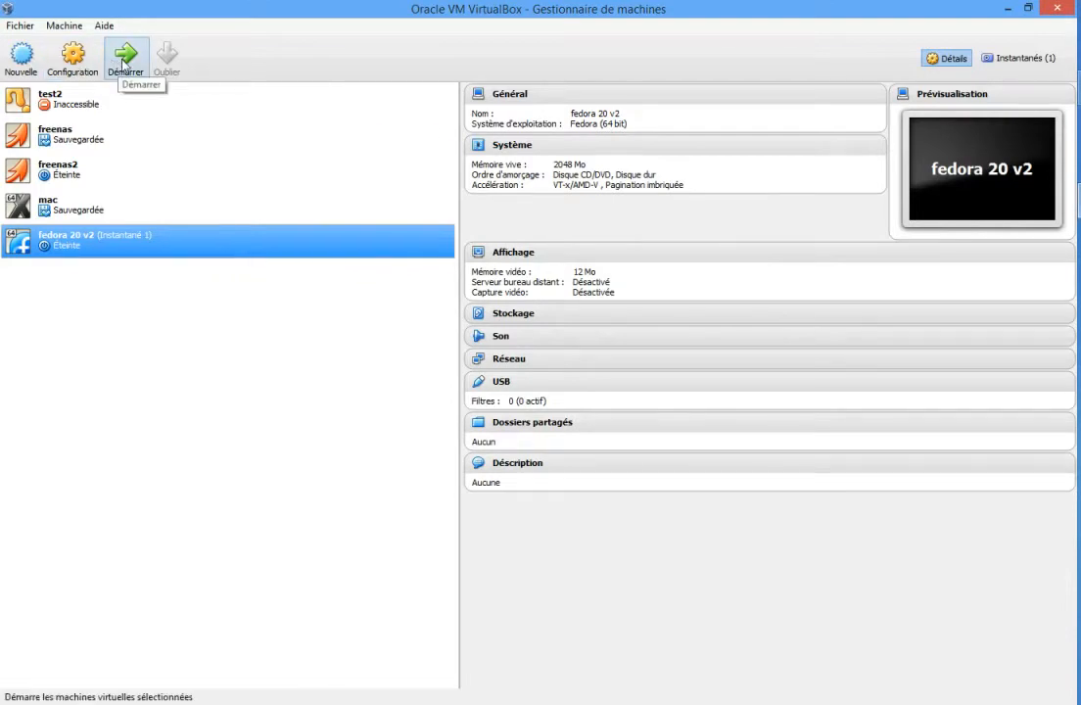
Start the fedora 20 v2 machine with the Linux 3.11.10-301.fc20.x86_64 boot entry and select the user account at login.
click(124, 65)
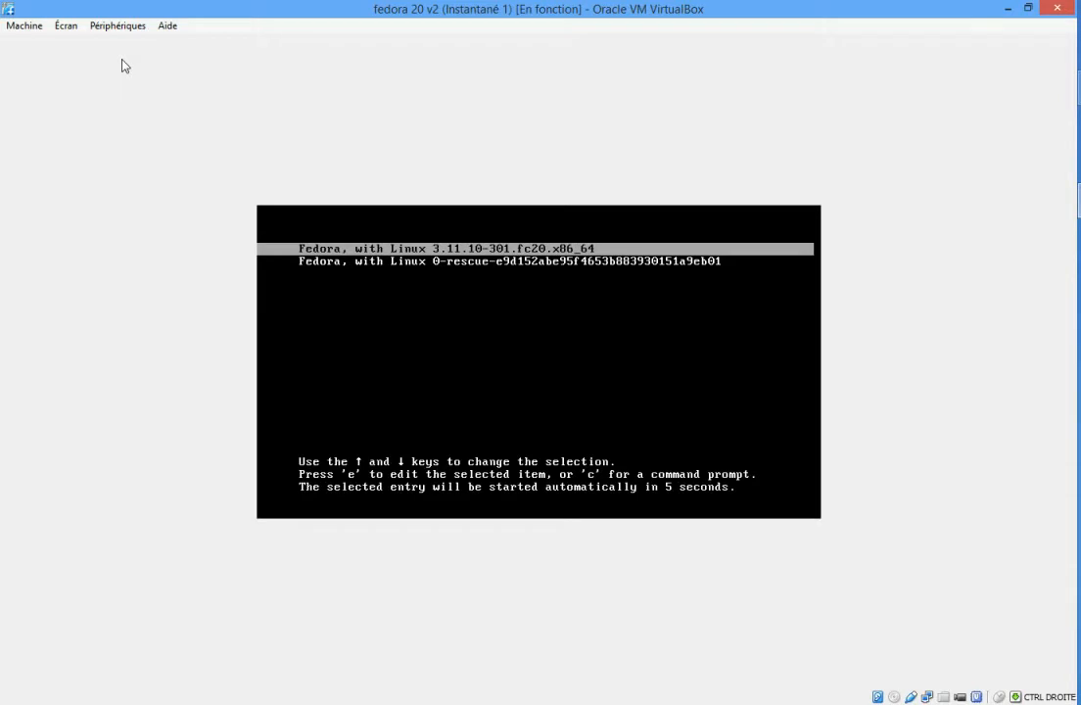
key(Return)
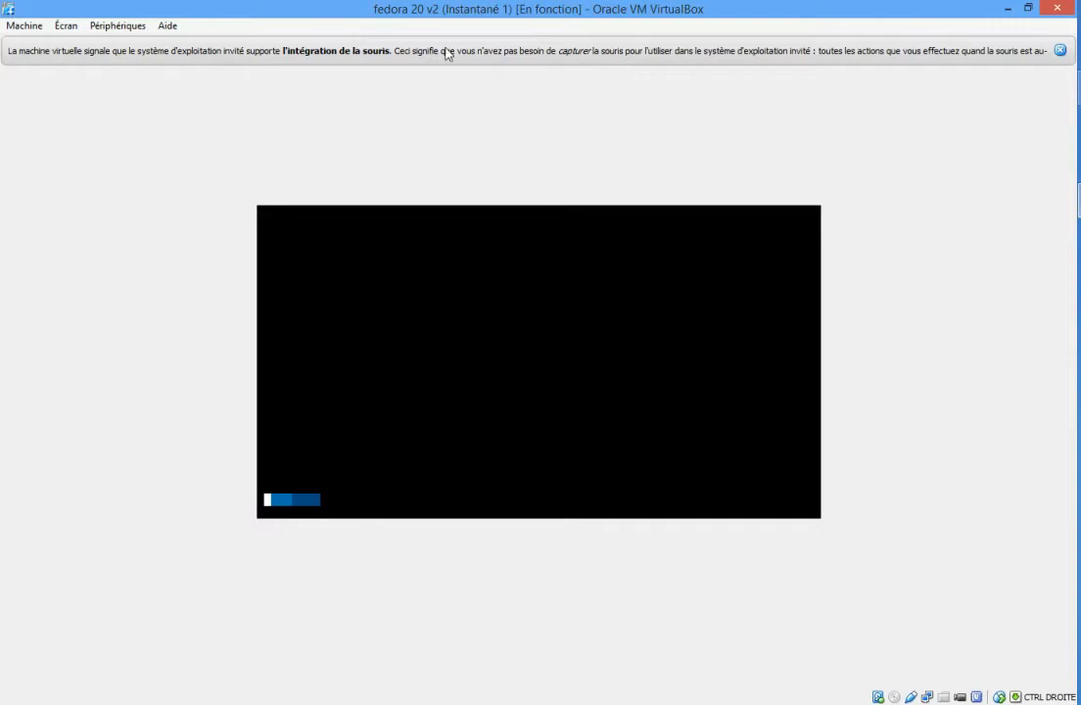
click(1058, 50)
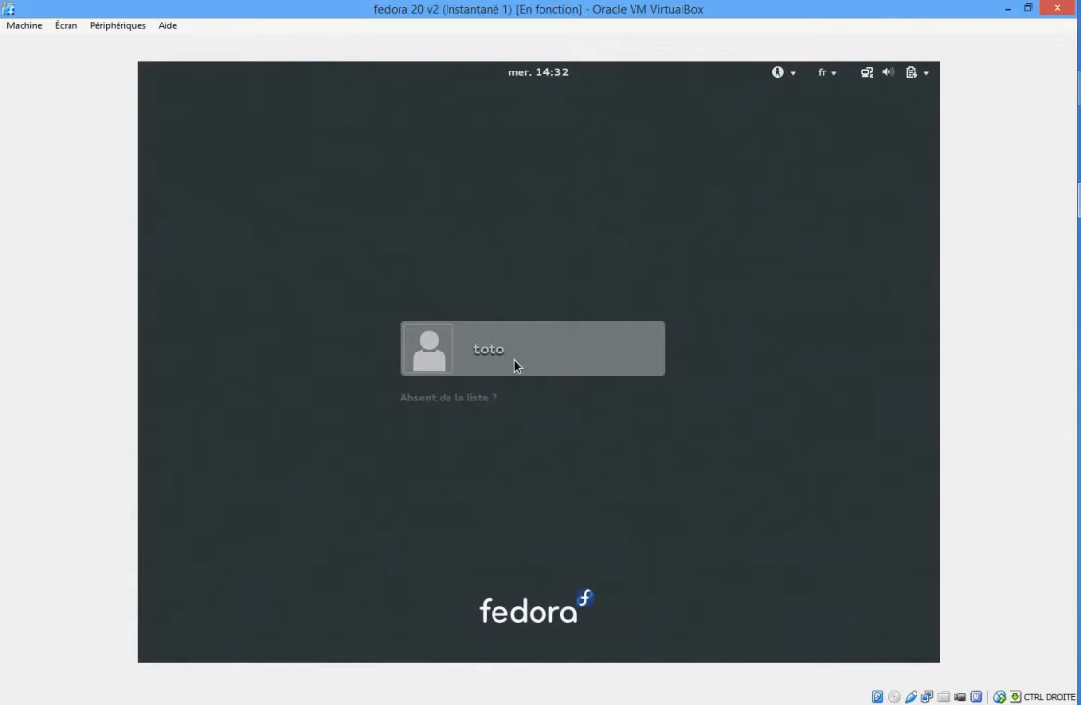
click(485, 360)
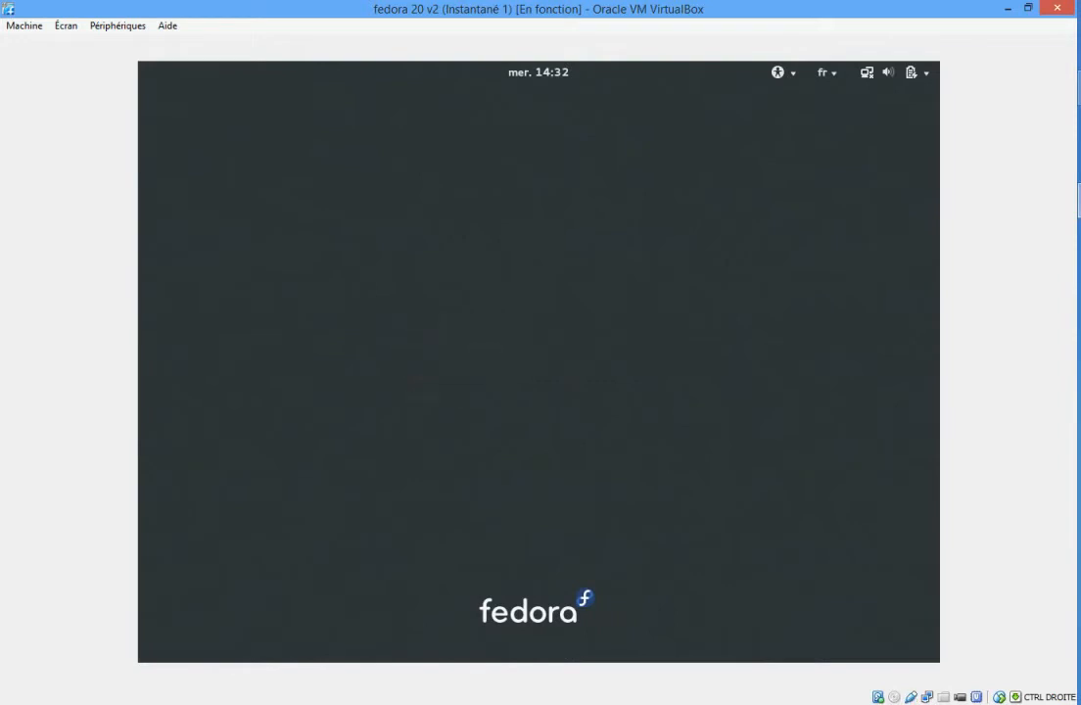
Try the account password in the login password field, then clear the field.
text(toto)
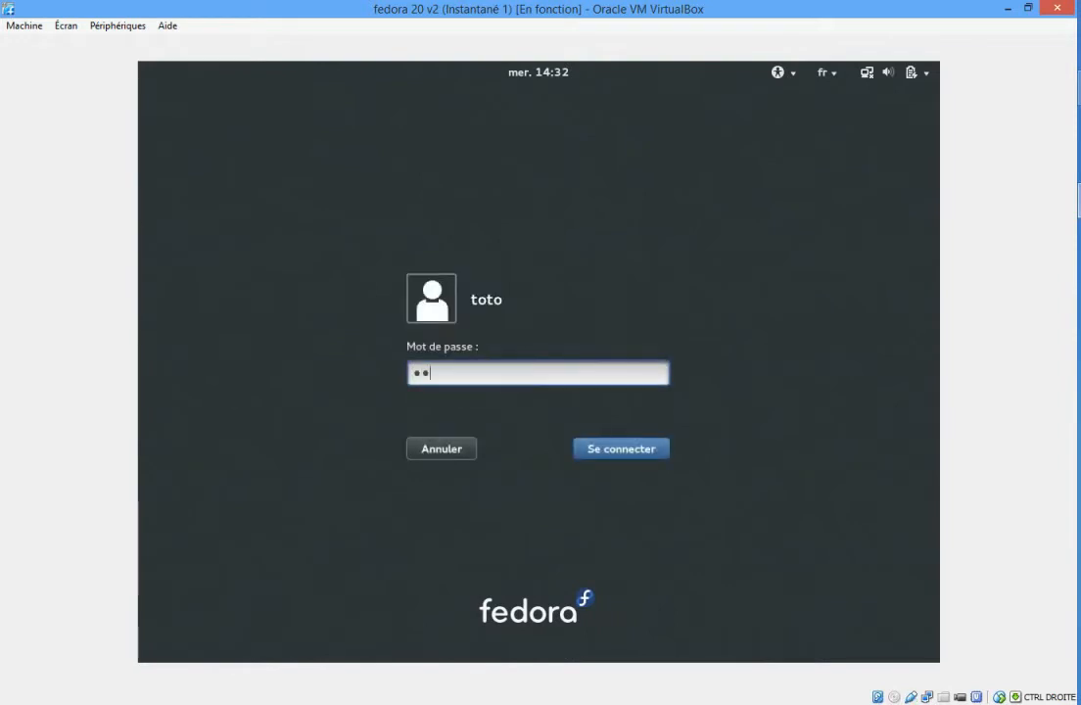
key(Left)
key(Right)
key(Left)
key(Delete)
key(BackSpace)
key(BackSpace)
key(BackSpace)
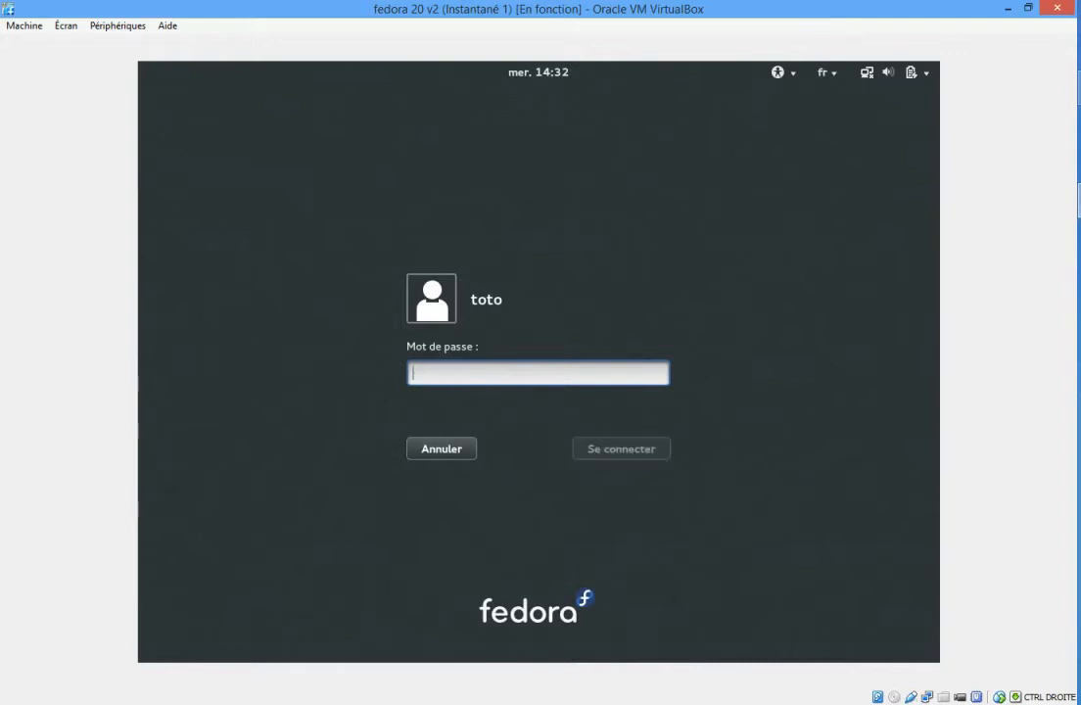
Enter the account password in full at the login prompt and log in.
text(••••)
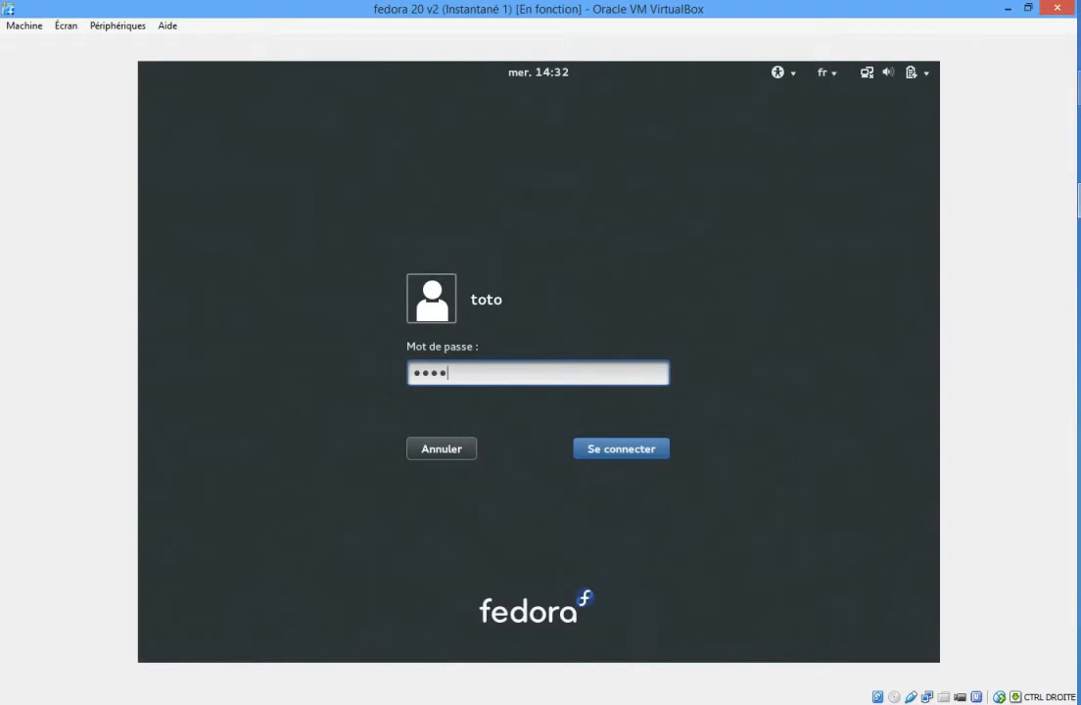
text(••••)
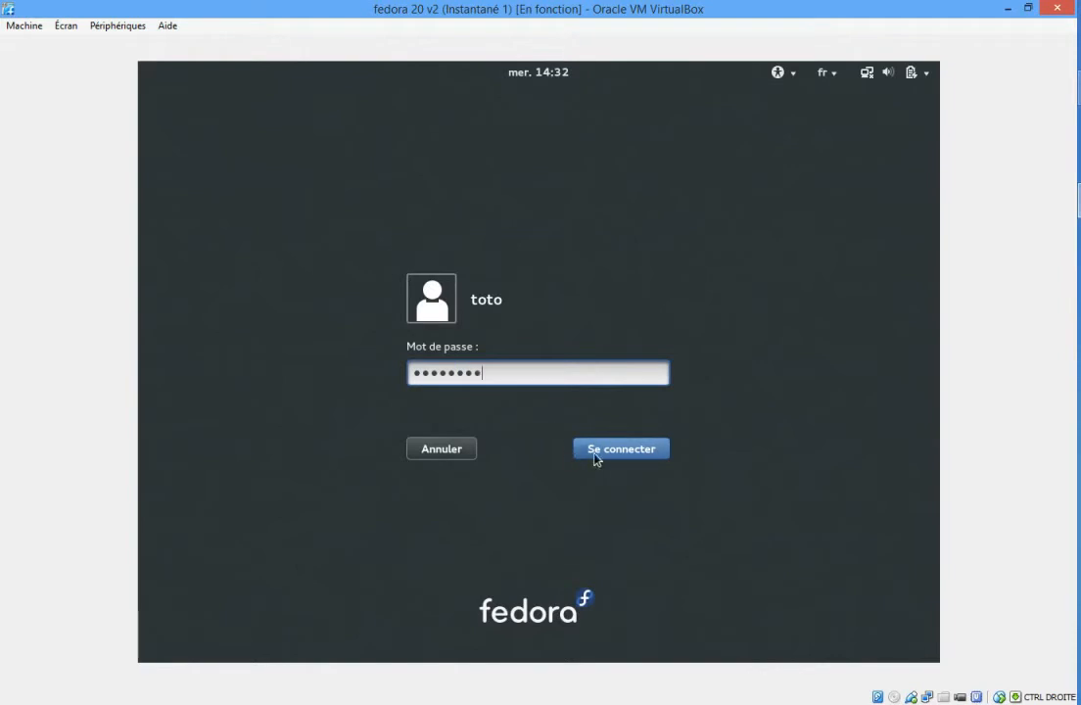
click(604, 453)
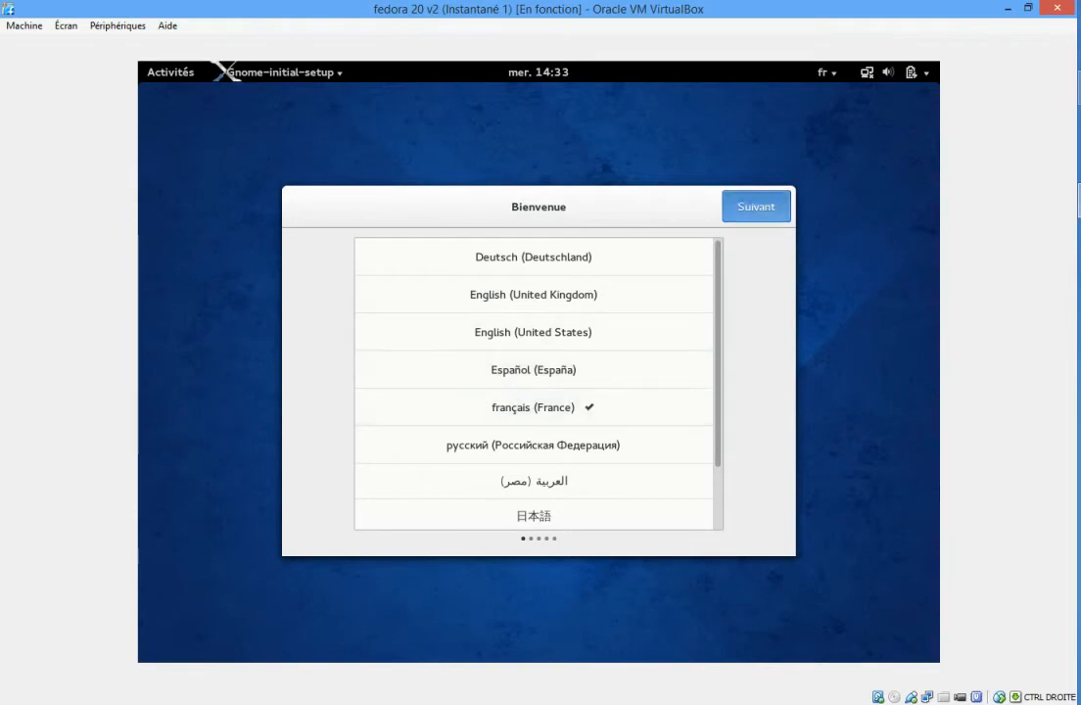
Complete the GNOME initial setup with français (France) and the Français (variante) keyboard, and close the GNOME Help window.
click(758, 215)
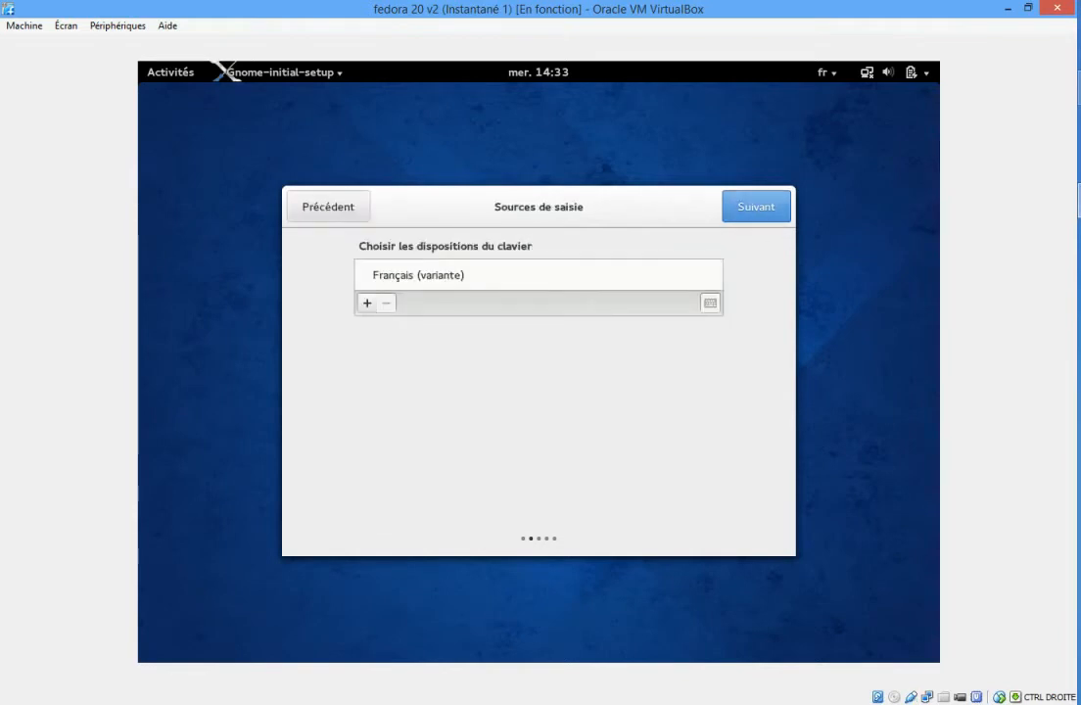
click(729, 215)
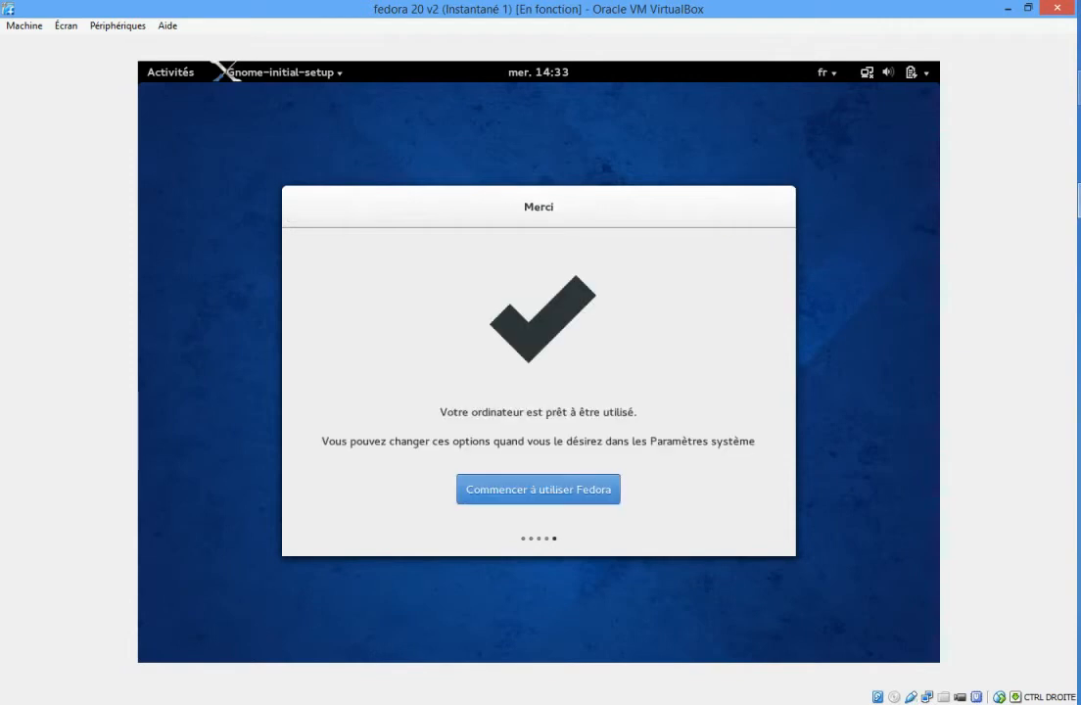
click(530, 501)
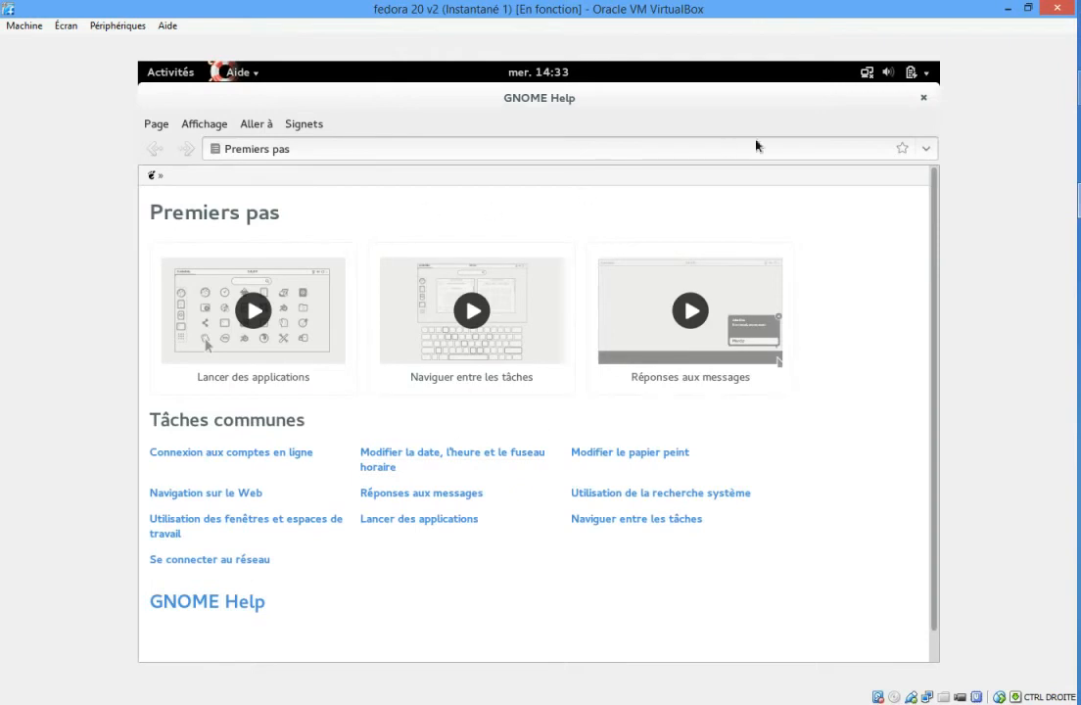
click(924, 99)
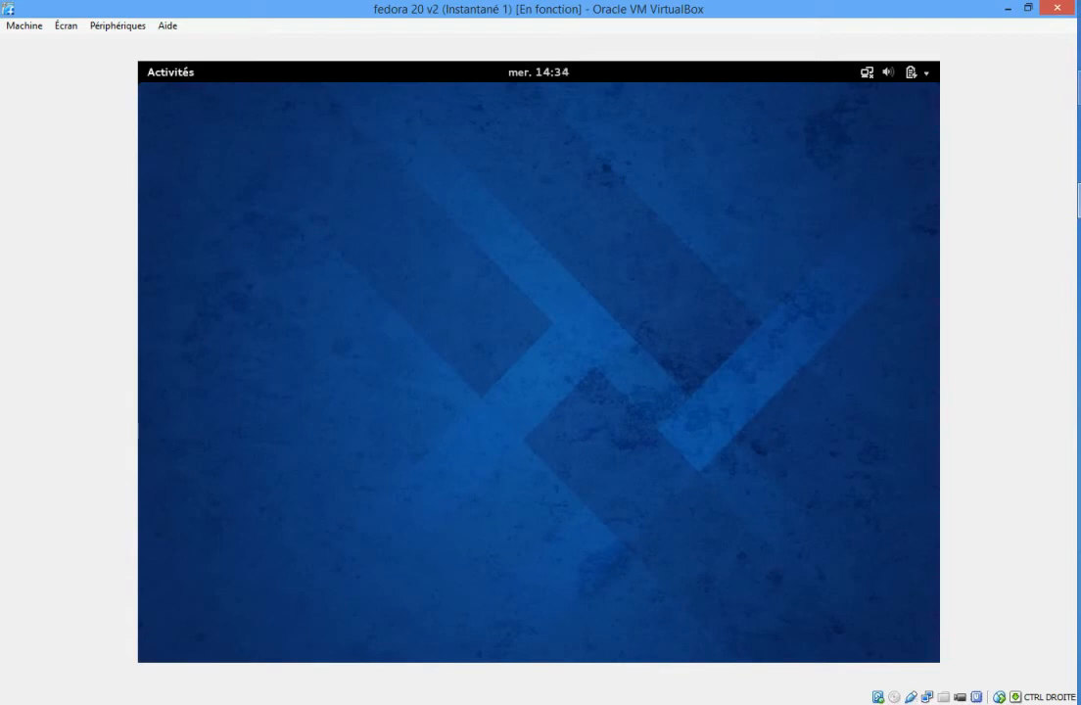
Show all installed applications from the activities overview and open the system settings (Paramètres).
click(159, 75)
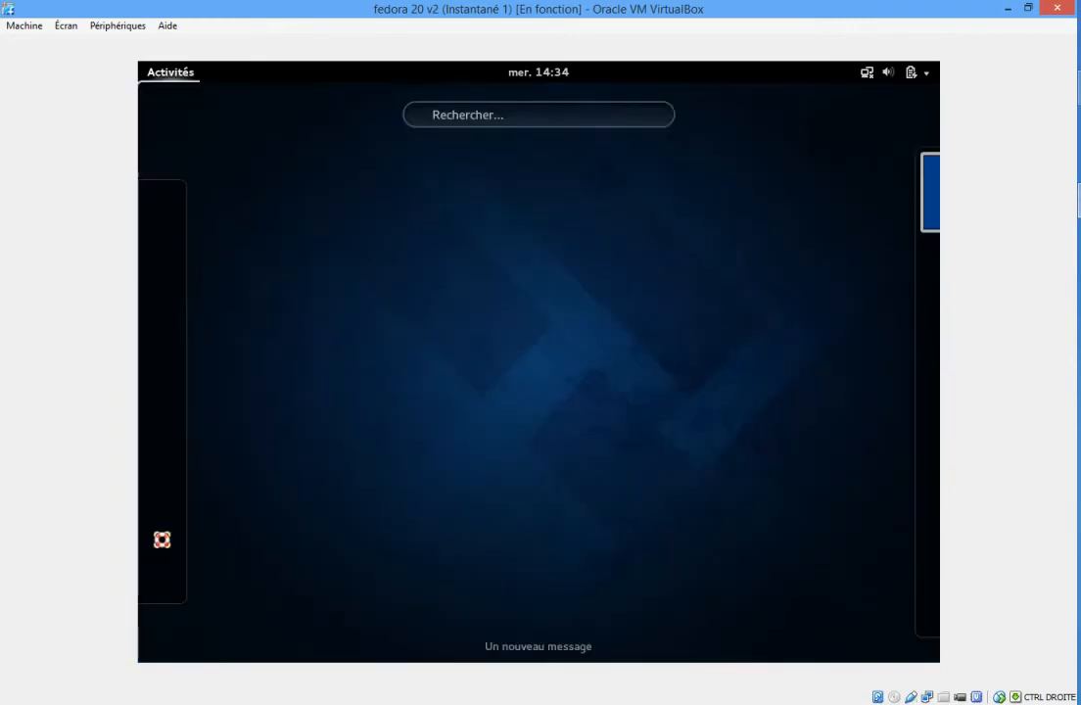
click(159, 76)
click(161, 78)
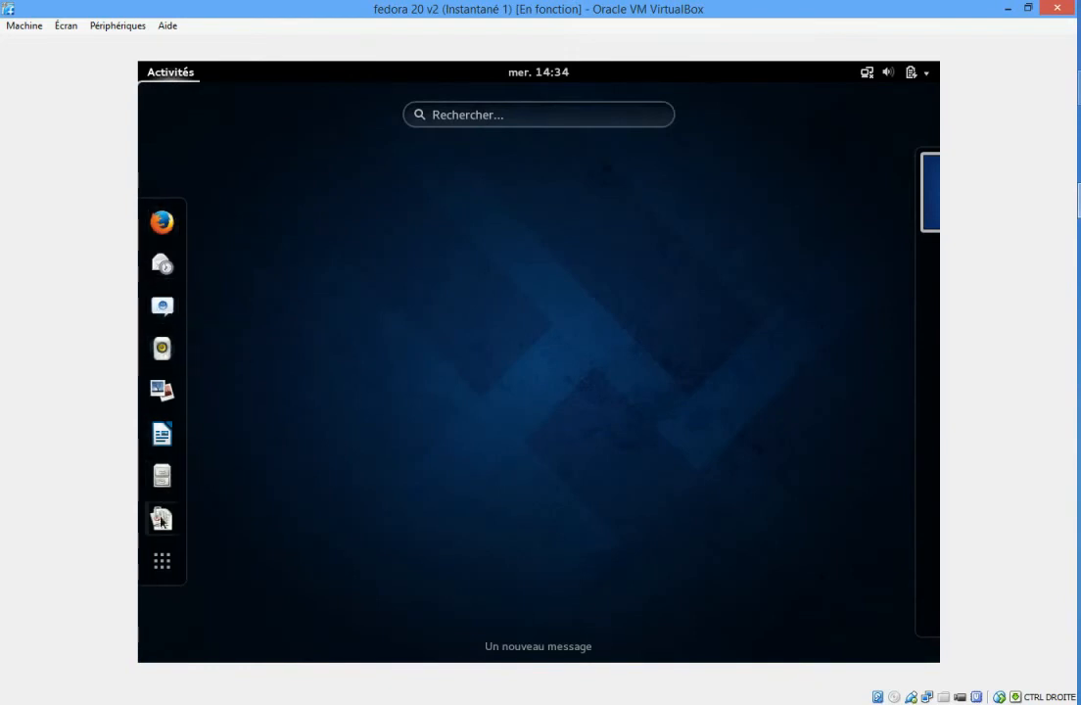
click(163, 568)
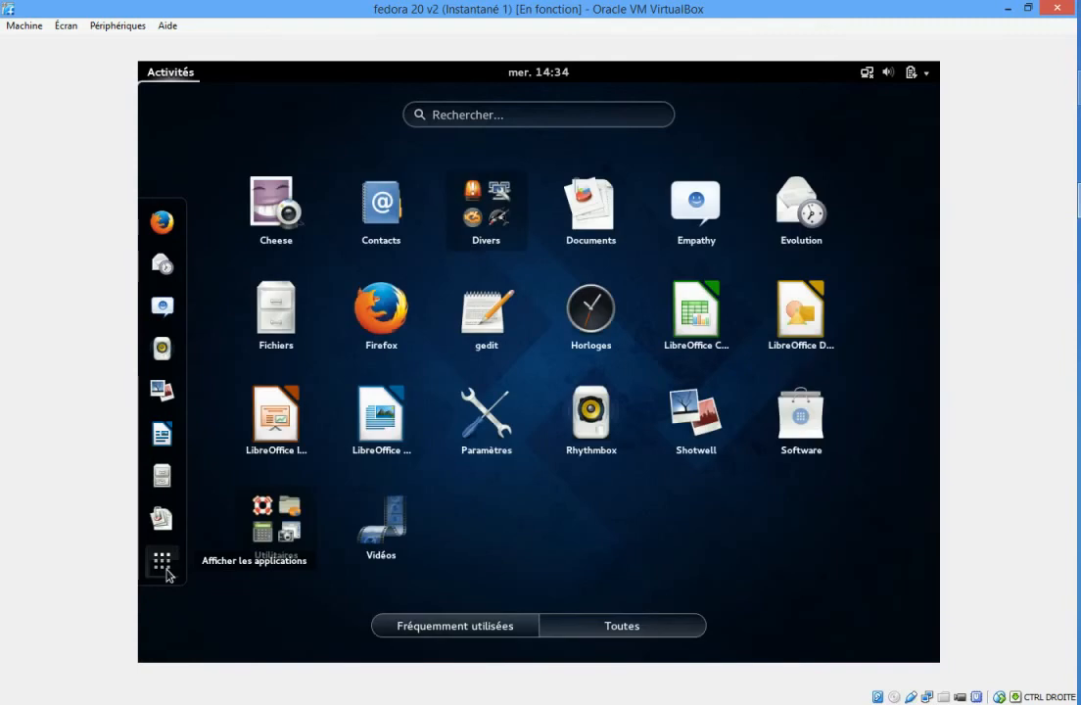
click(468, 411)
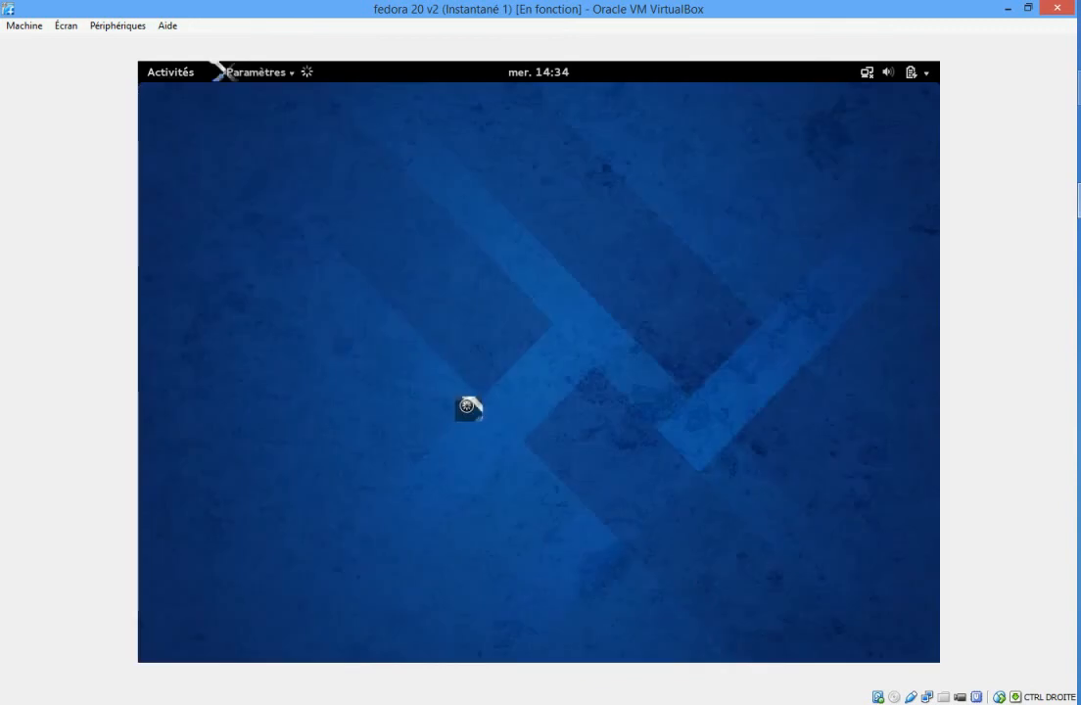